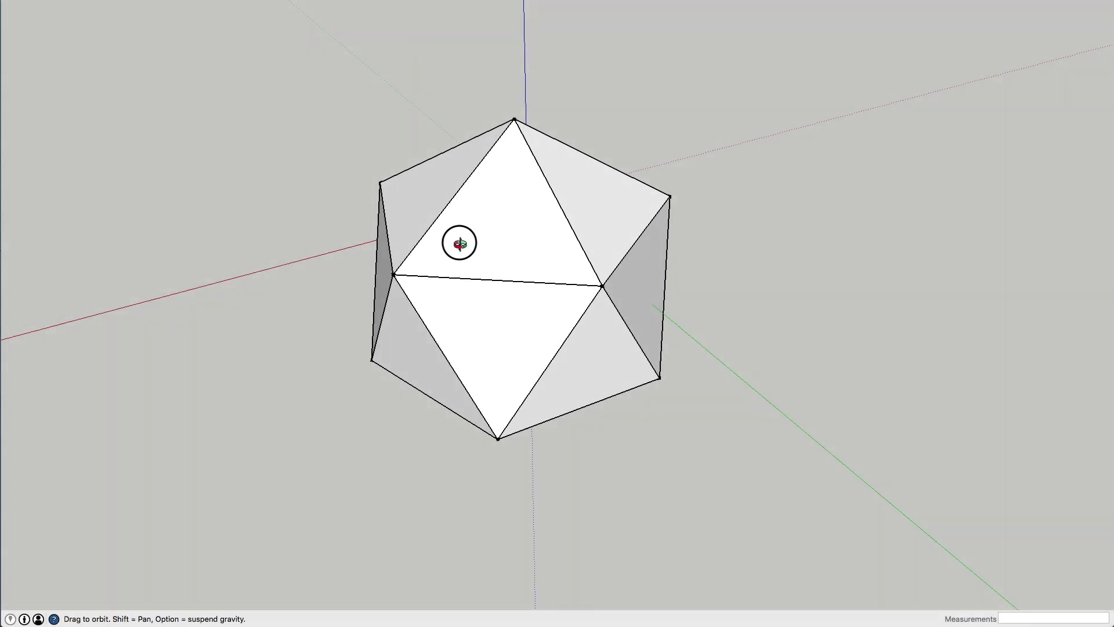
- Examine the icosahedron and its triangular faces from several angles
drag(459, 243, 458, 160)
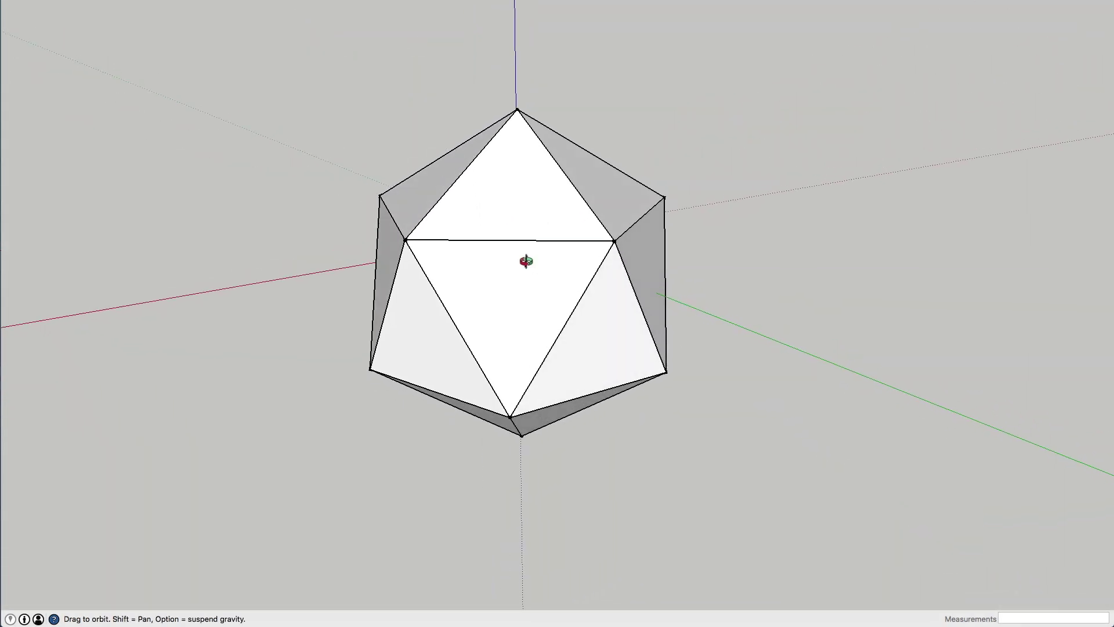
drag(526, 262, 522, 218)
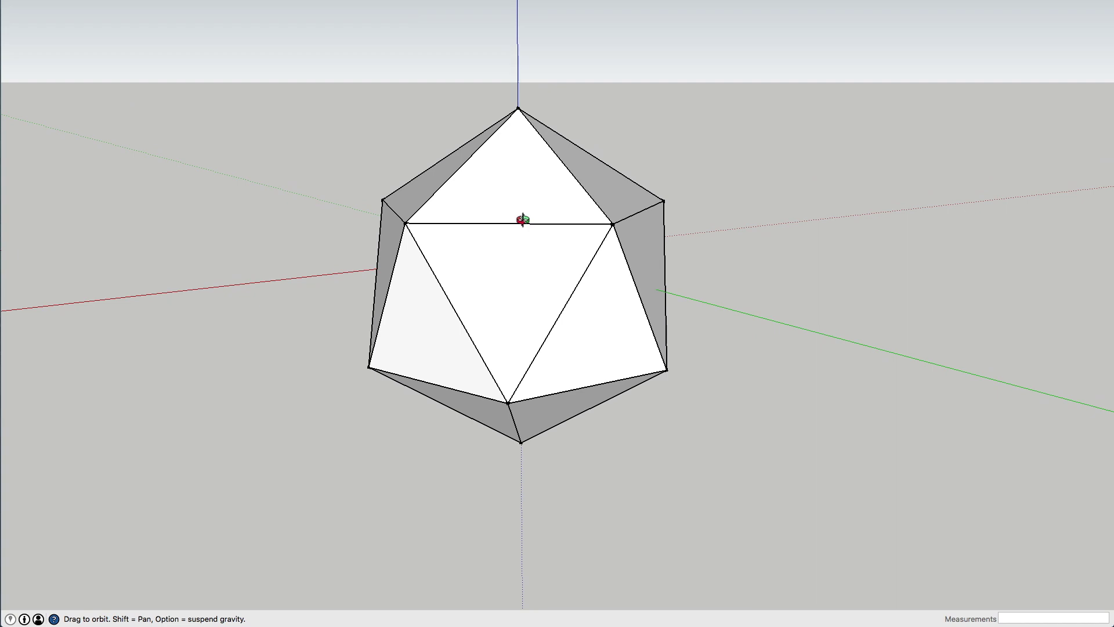
mouse_move(517, 259)
mouse_down()
mouse_move(604, 272)
mouse_move(517, 261)
mouse_up()
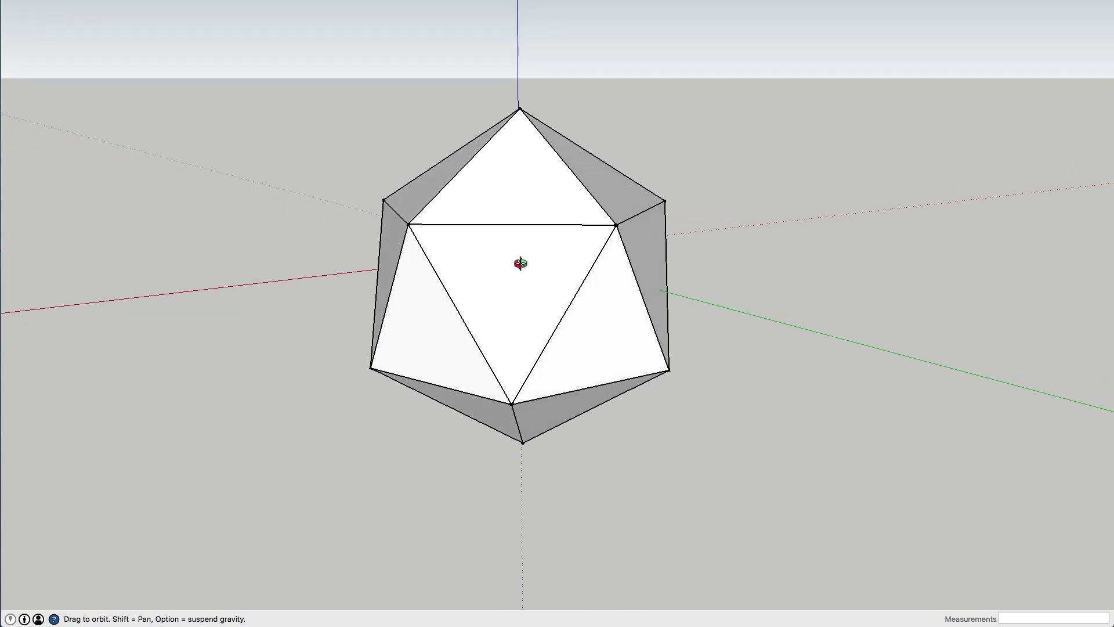
drag(572, 317, 555, 326)
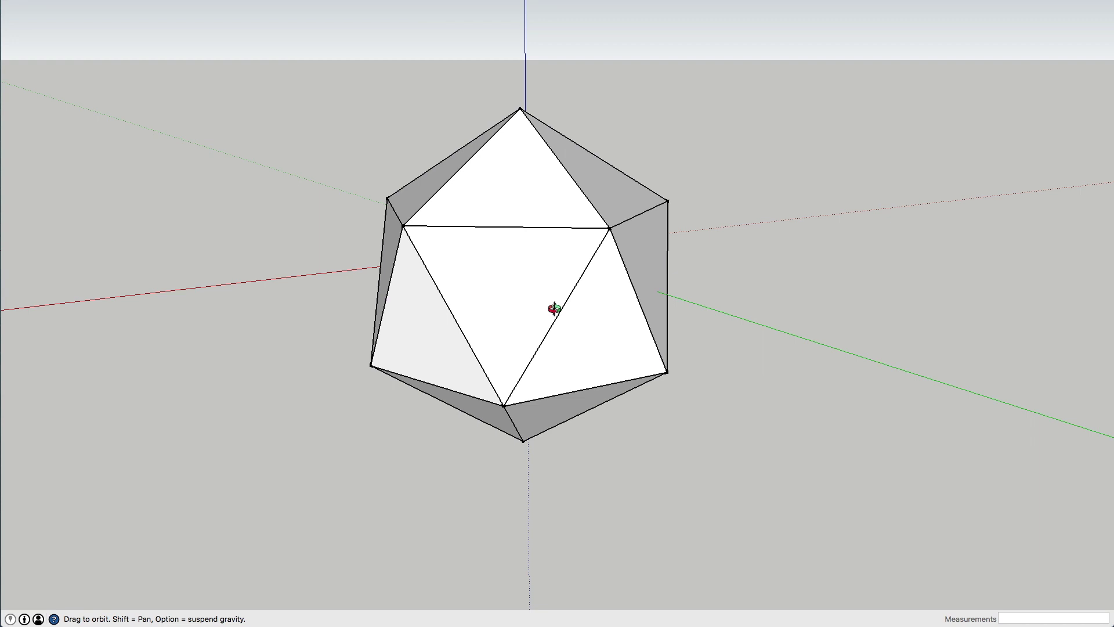
drag(587, 321, 598, 320)
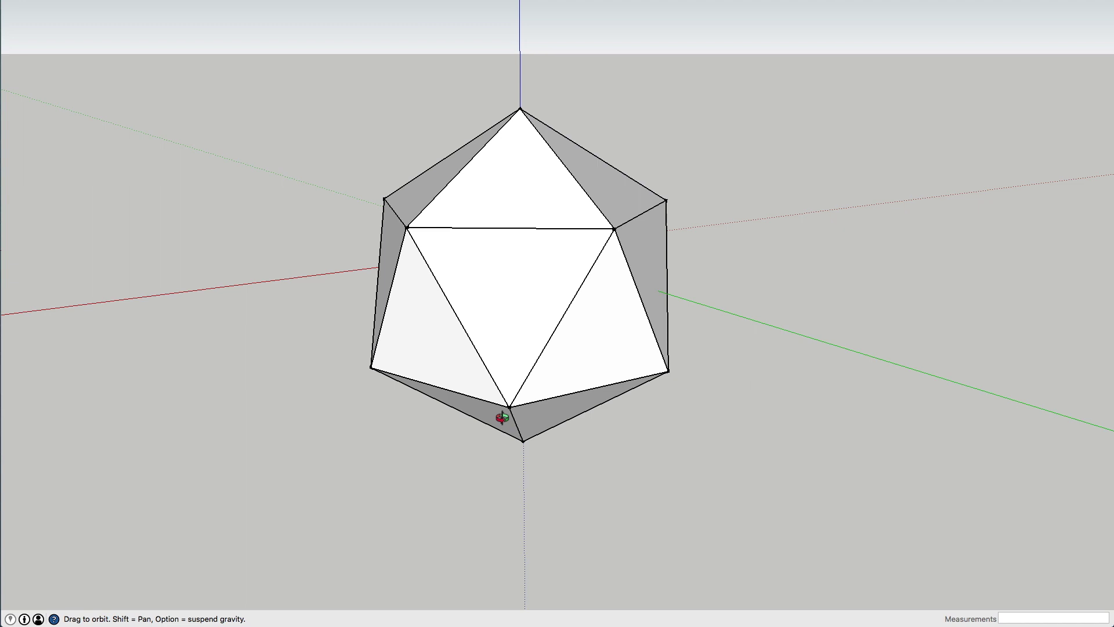
drag(493, 352, 595, 350)
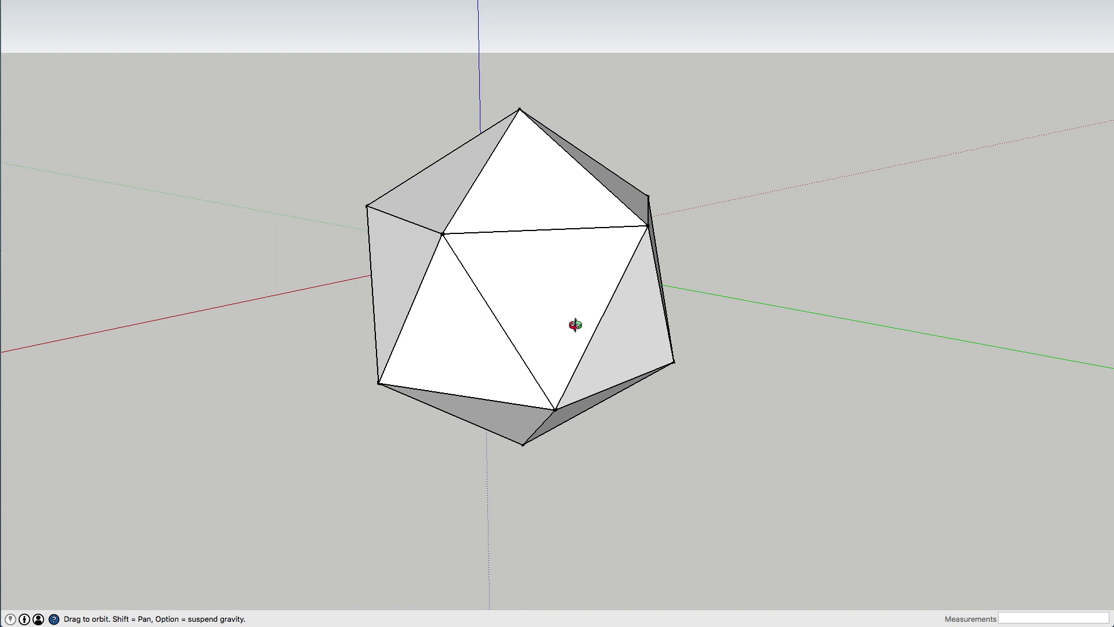
drag(575, 325, 465, 301)
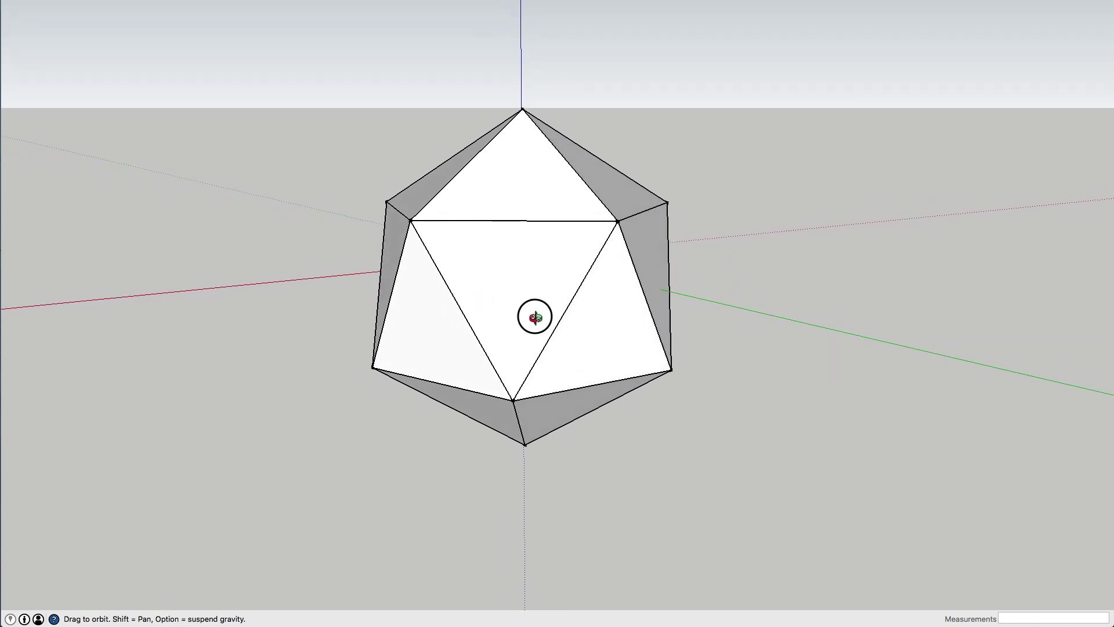
drag(532, 313, 520, 334)
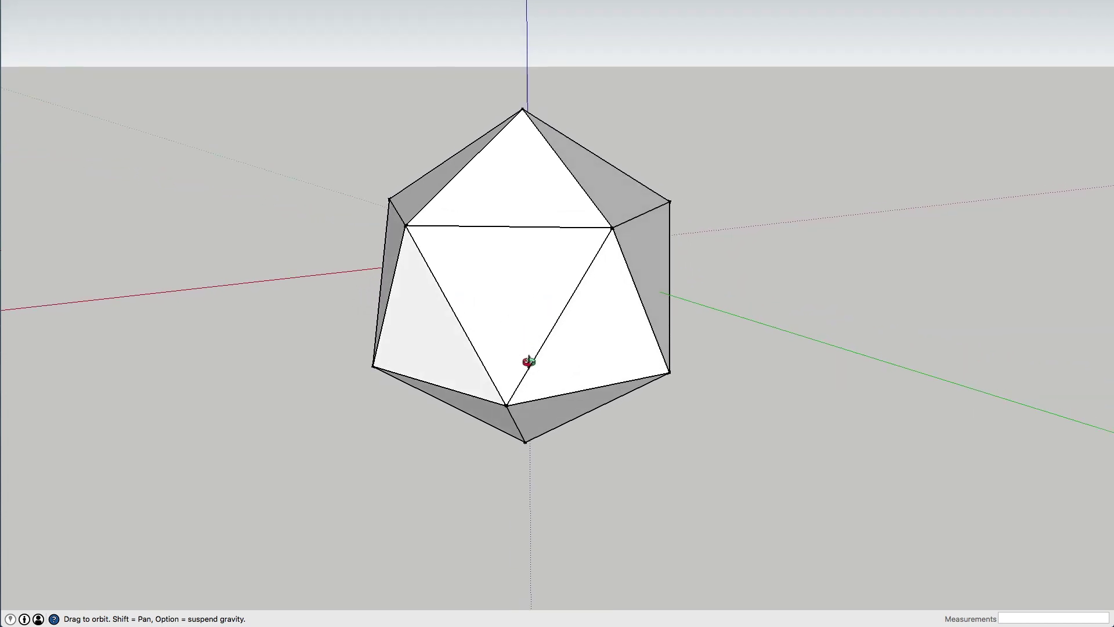
drag(520, 360, 551, 363)
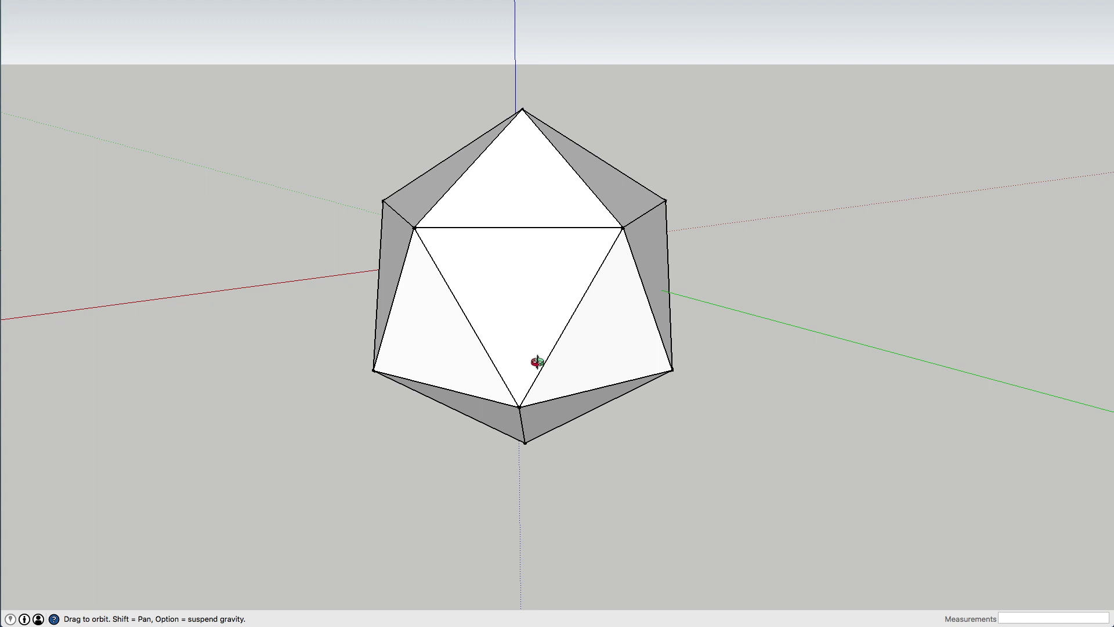
drag(537, 362, 548, 385)
drag(547, 306, 542, 301)
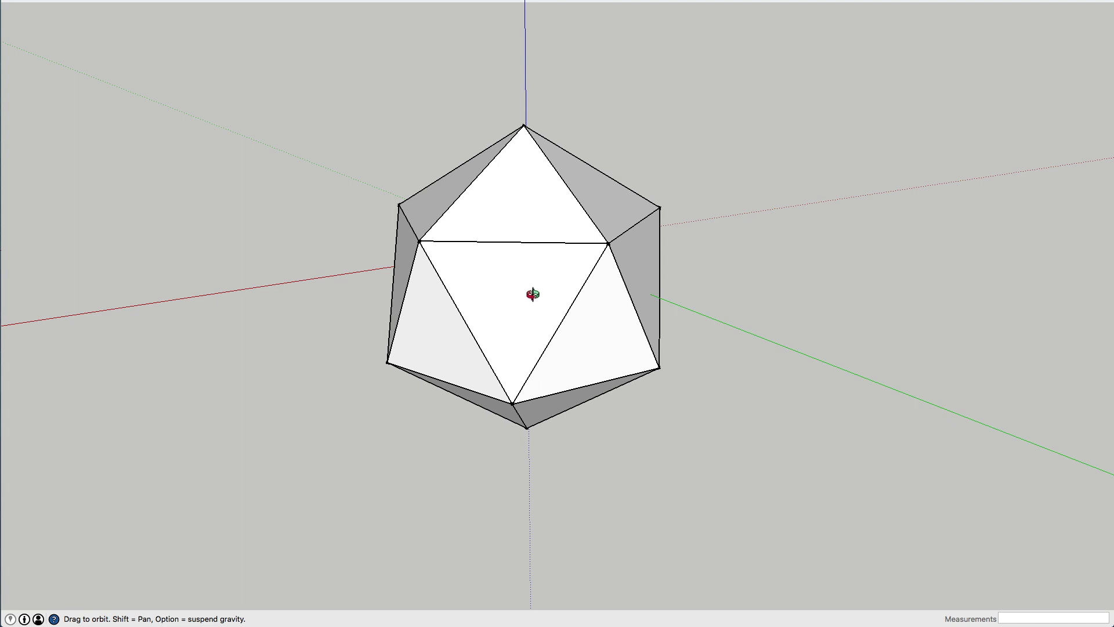
drag(552, 291, 560, 296)
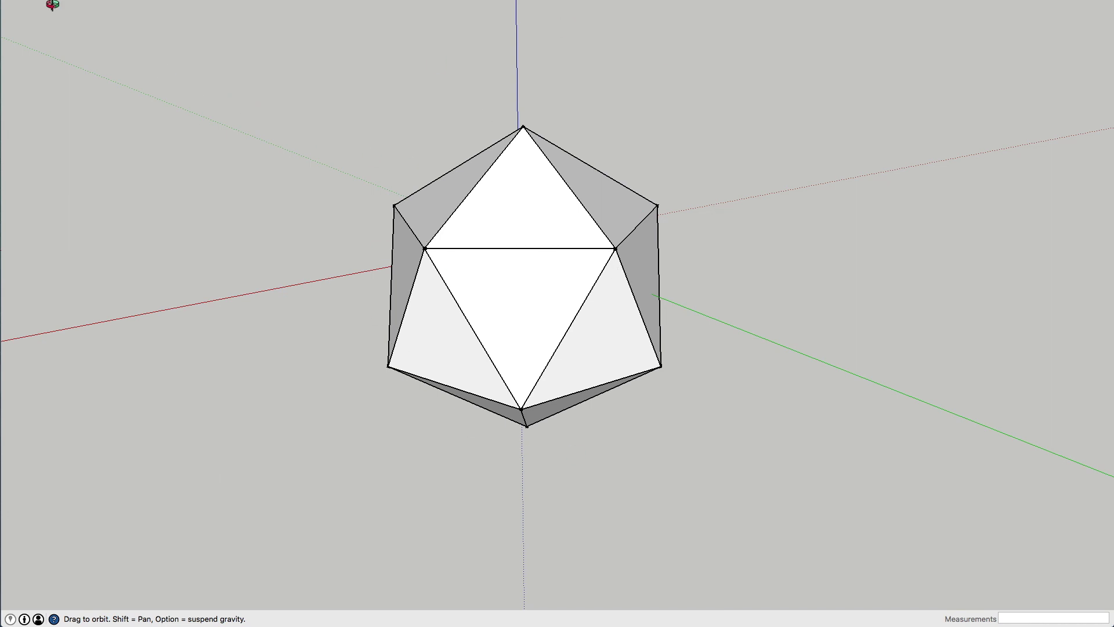
- Copy all the triangle components of the icosahedron to a spot beside the original, about 493407 mm away
key(space)
click(525, 300)
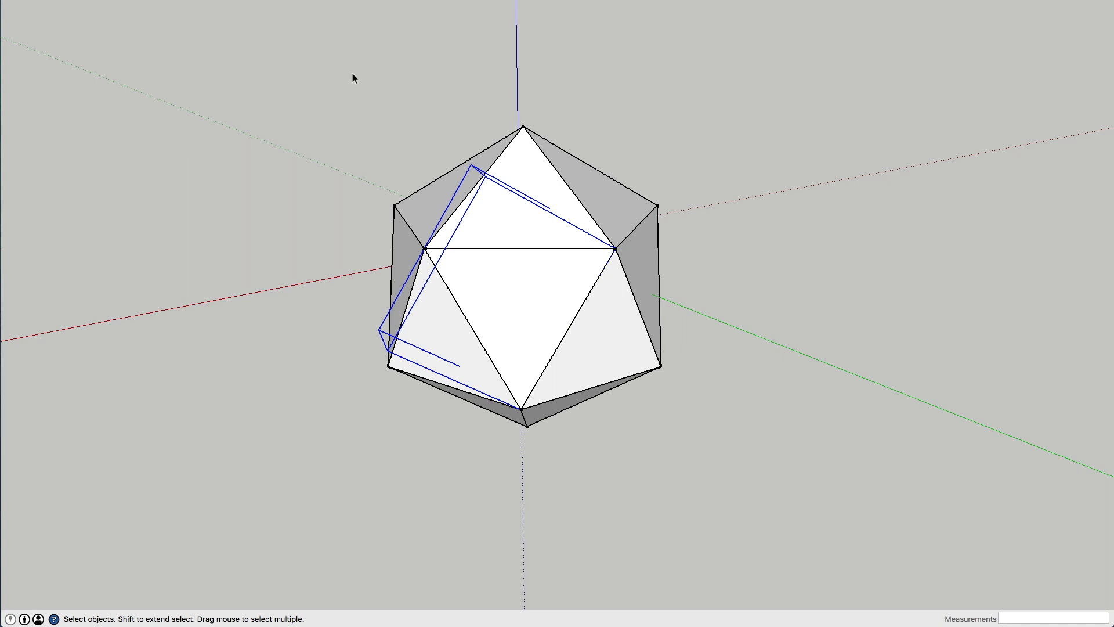
drag(321, 75, 762, 542)
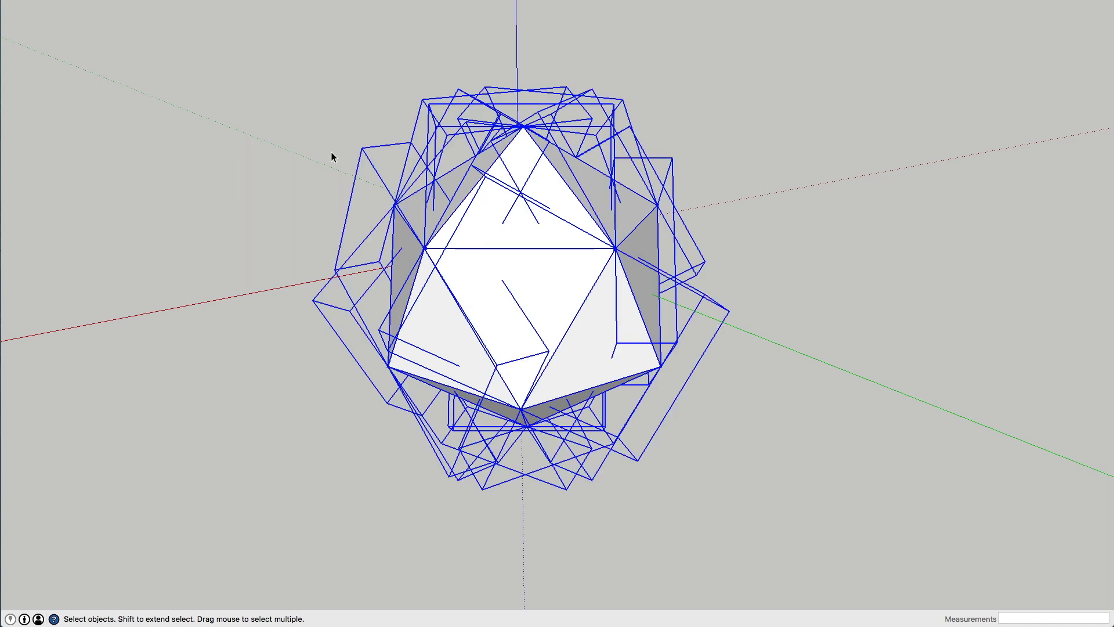
key(m)
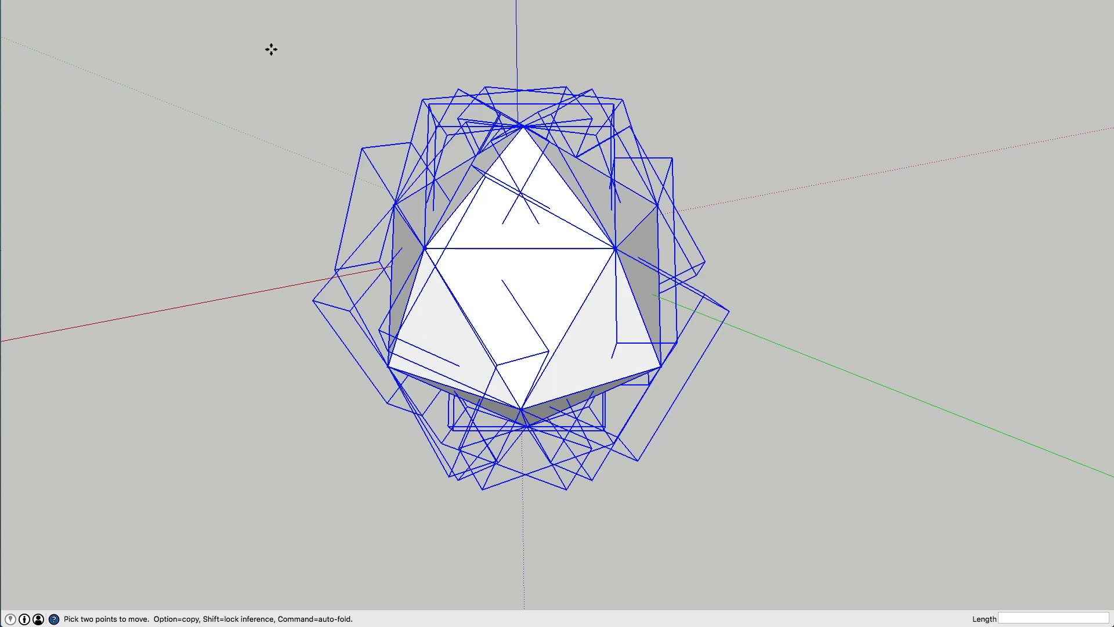
click(425, 249)
key(alt)
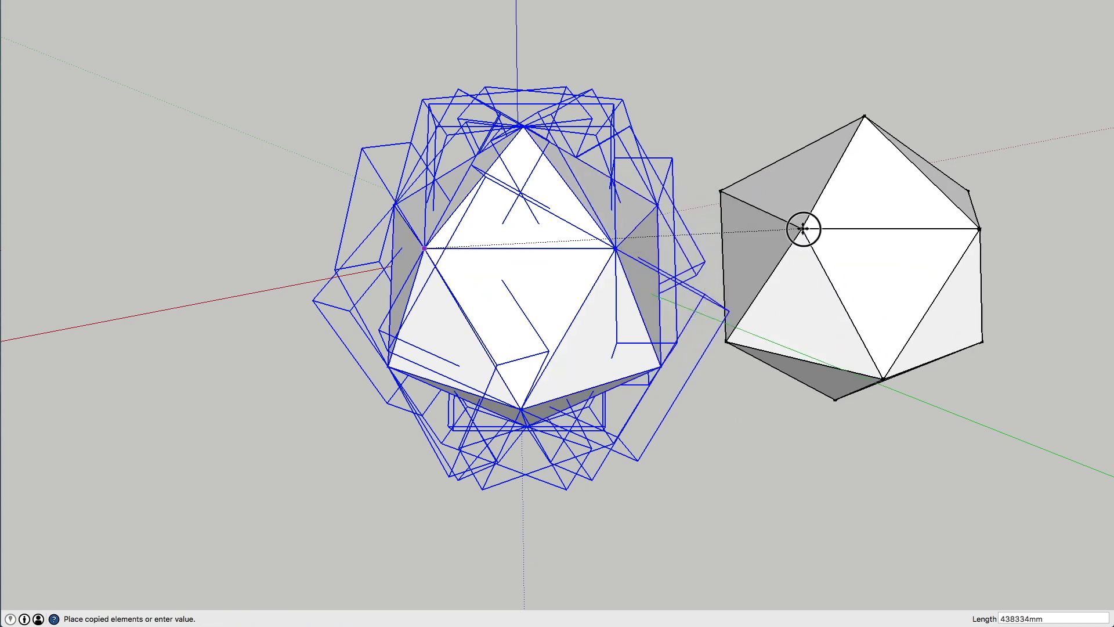
click(838, 225)
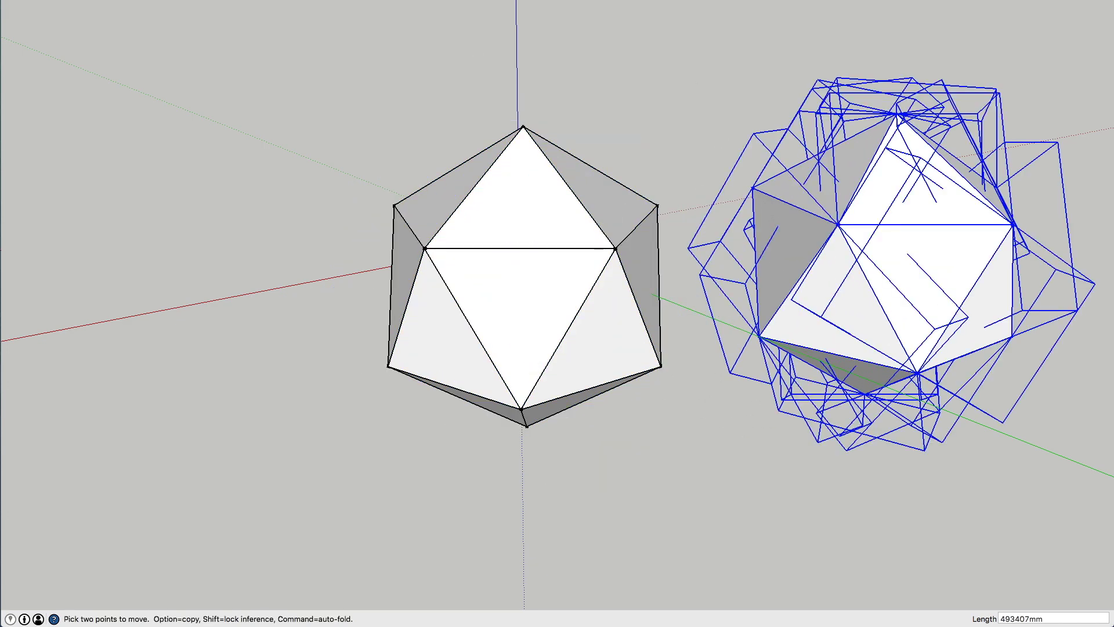
- Explode the copied icosahedron's components into loose geometry and deselect it
click(119, 0)
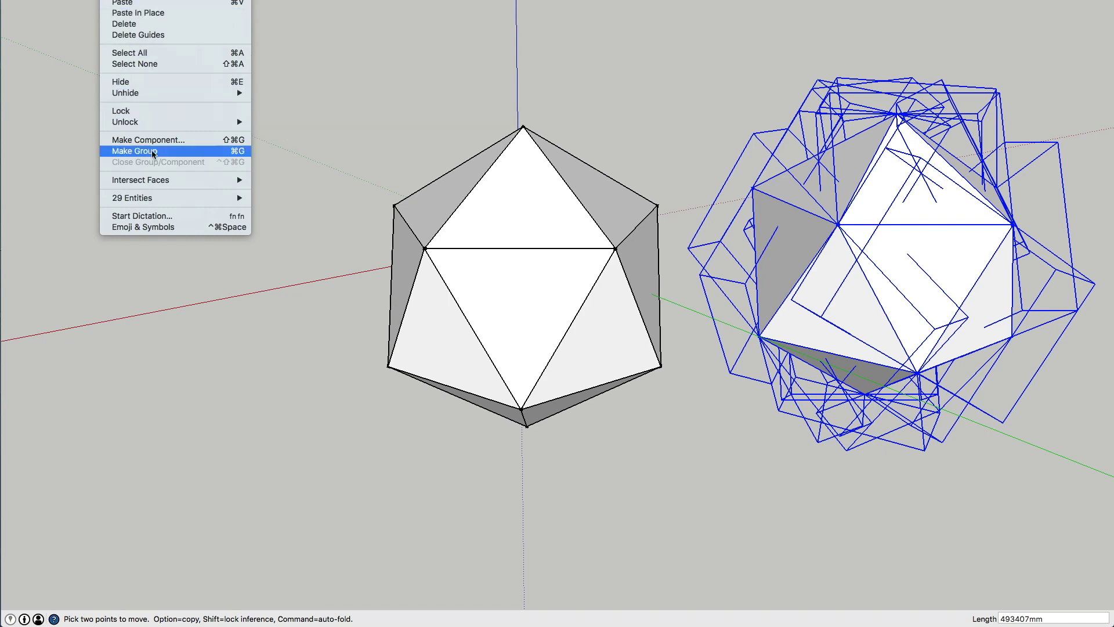
mouse_move(159, 183)
mouse_move(185, 198)
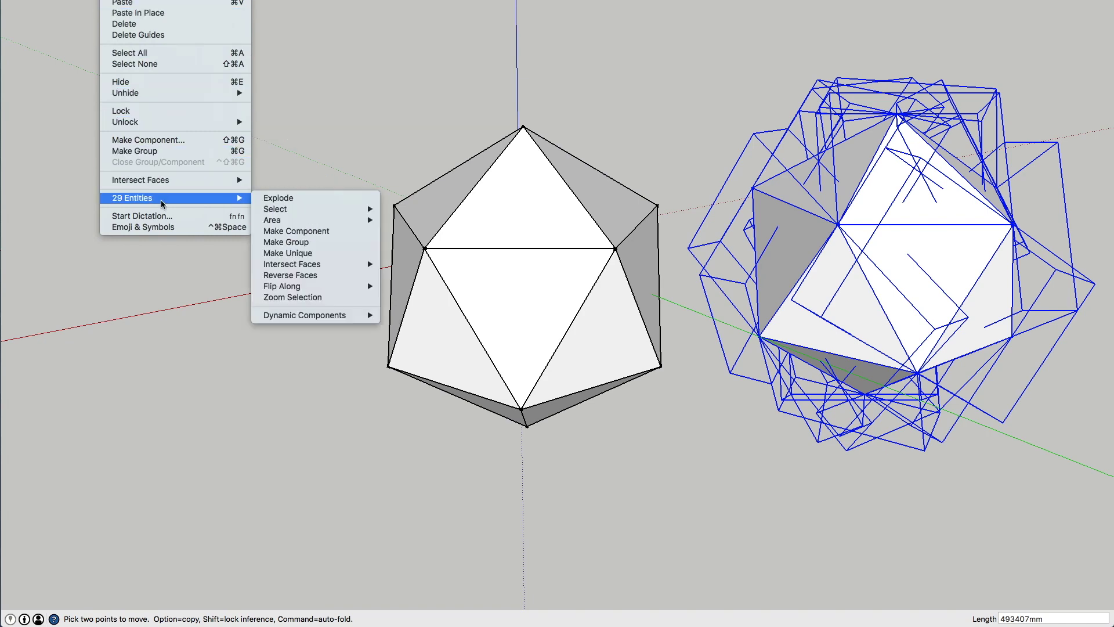
click(287, 201)
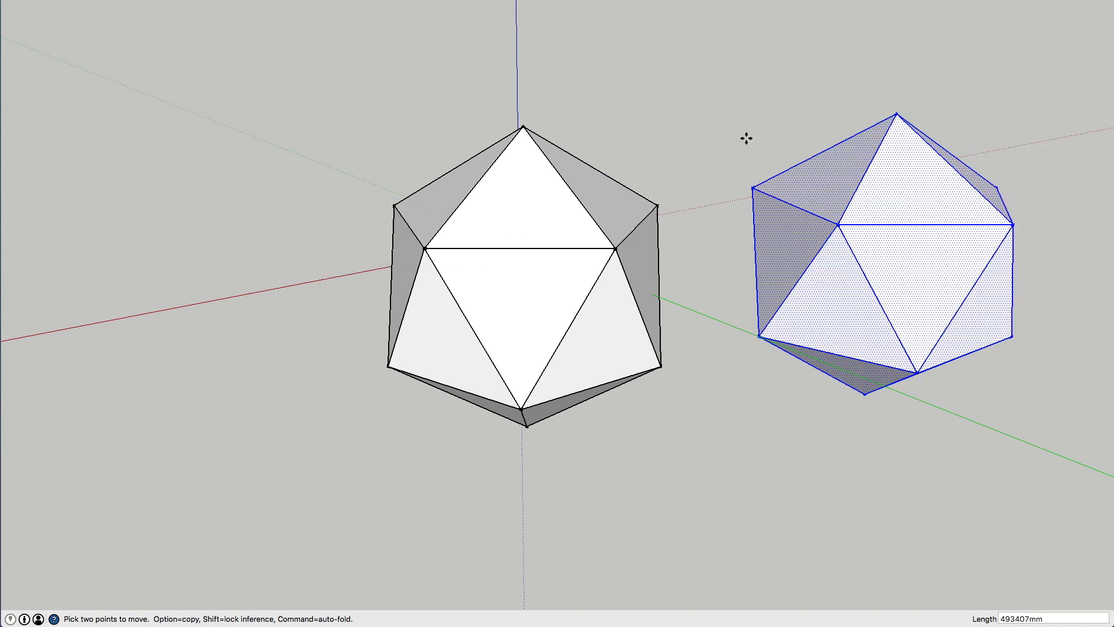
key(space)
click(748, 64)
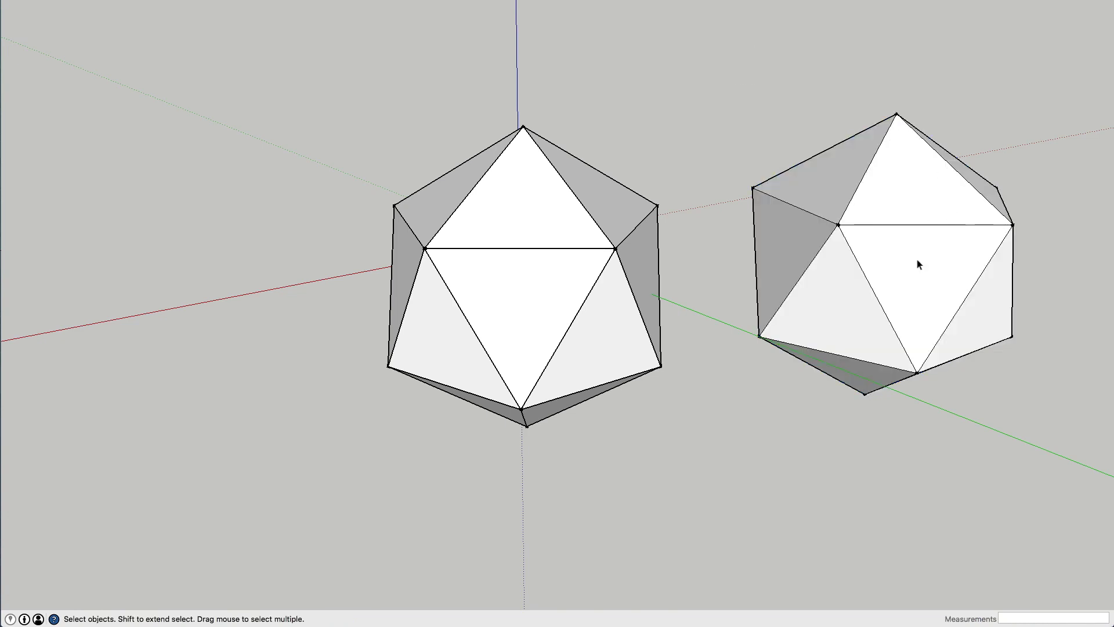
- Try moving the copy's upper front face by about 36830 mm, and undo everything back to the single original icosahedron
key(m)
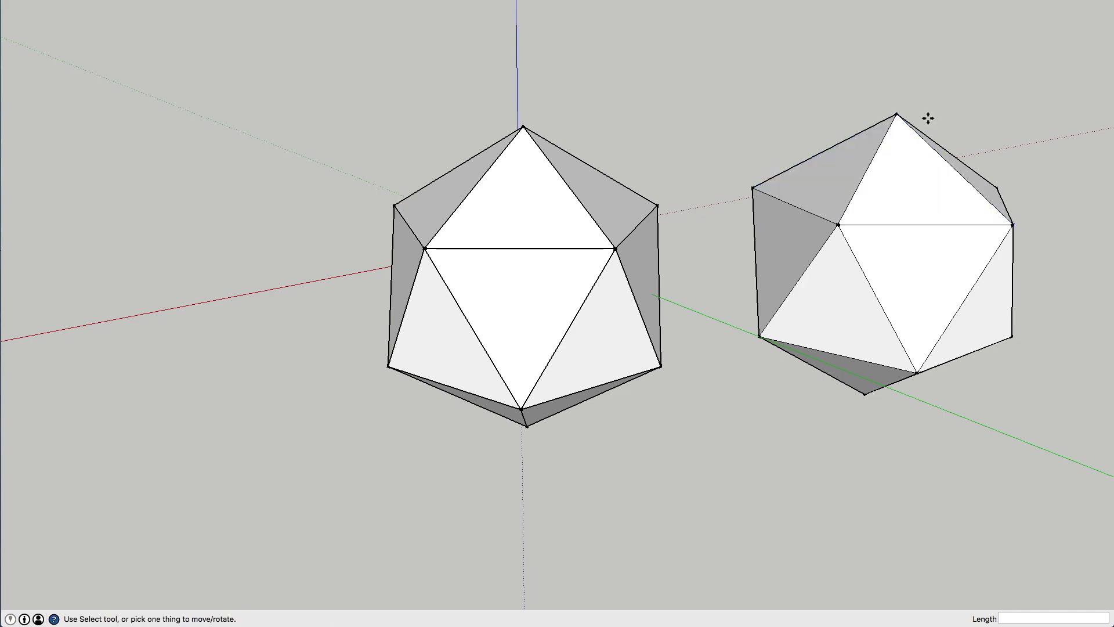
click(902, 186)
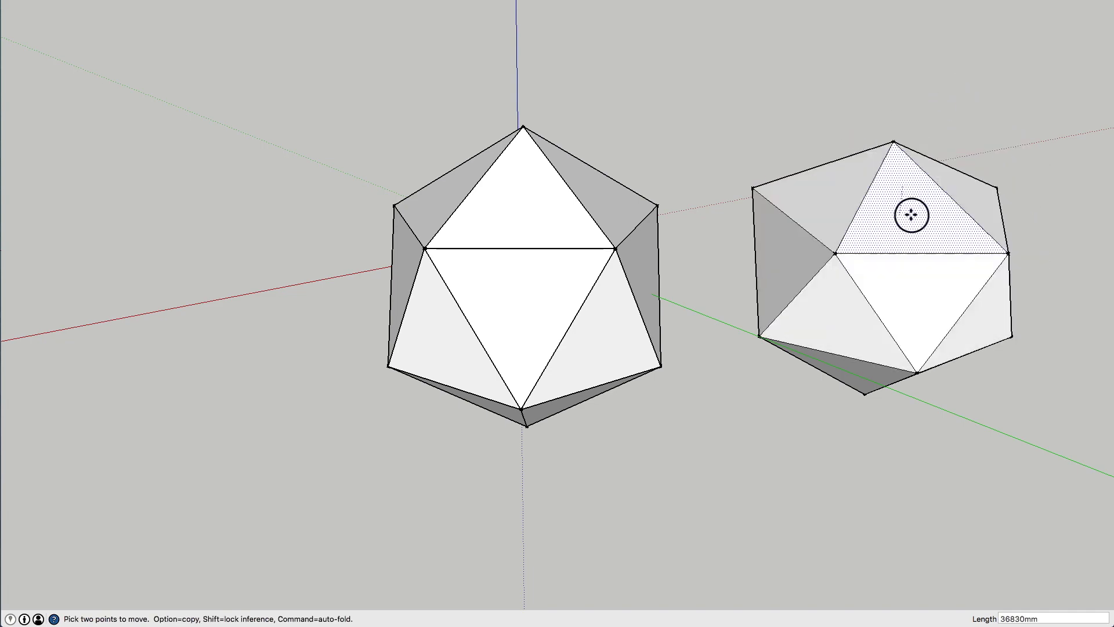
key(Escape)
key(super+z)
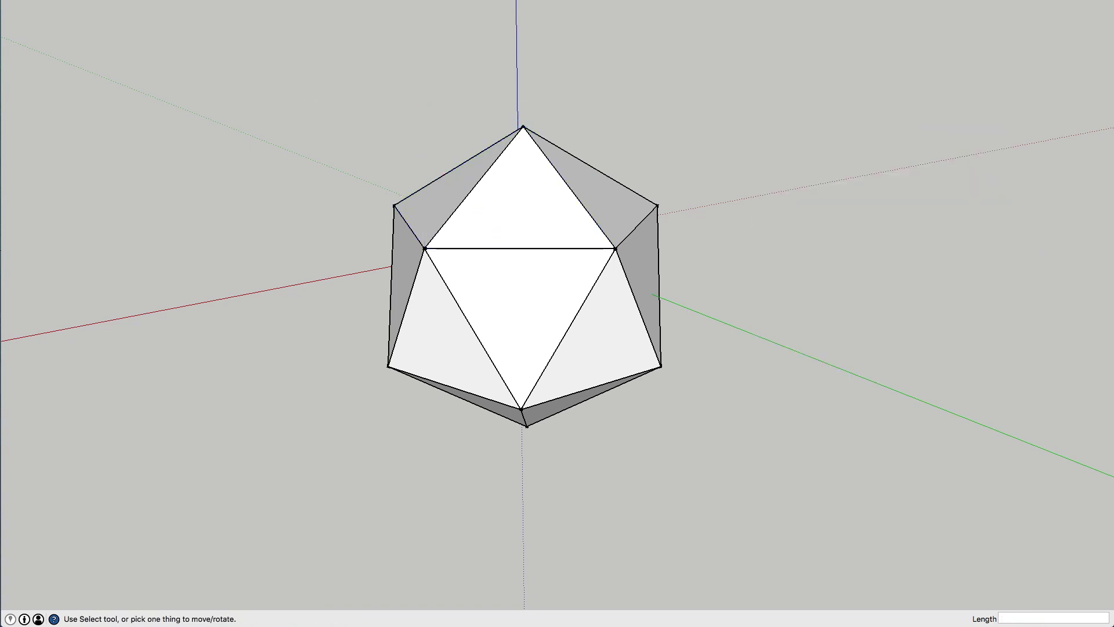
- Inside the upper front triangle component, draw lines from both base corners to the midpoints of the opposite edges
key(space)
click(515, 196)
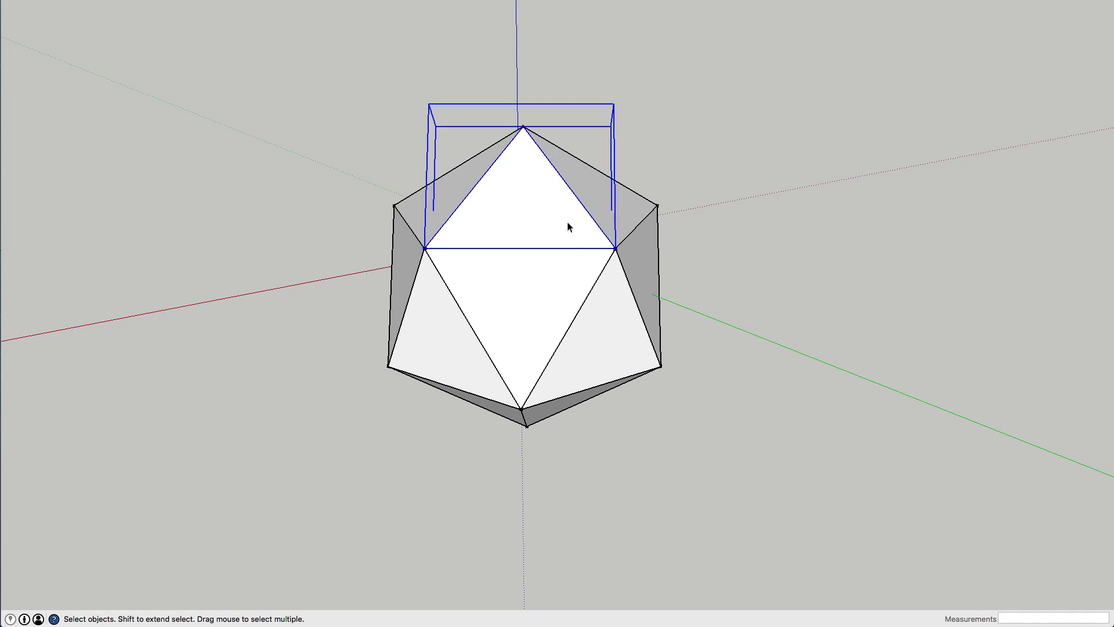
double_click(553, 230)
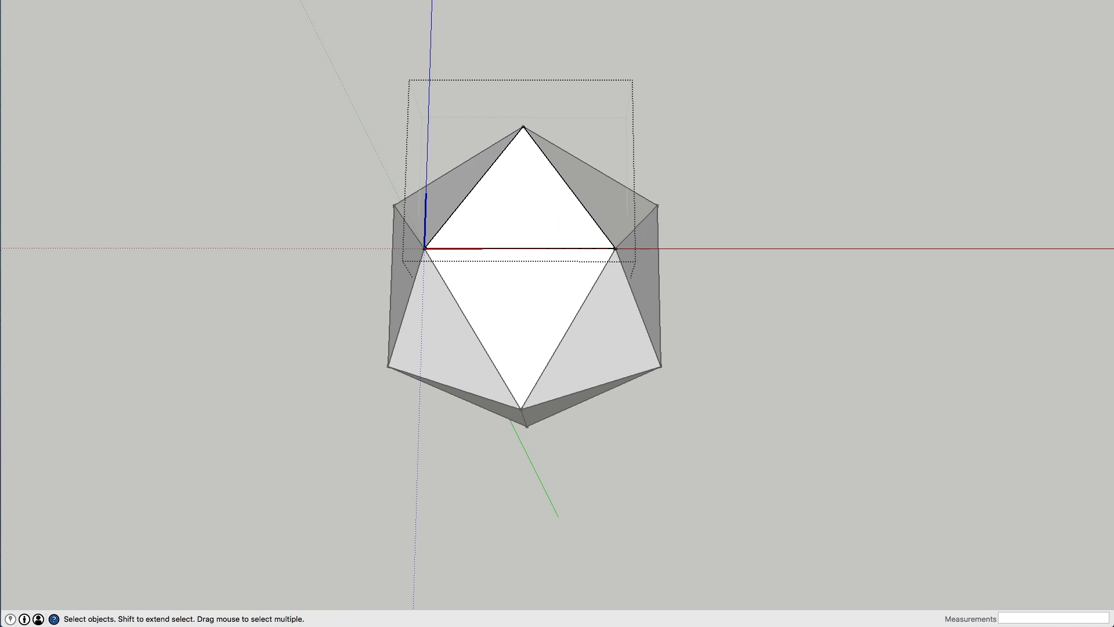
key(l)
click(617, 248)
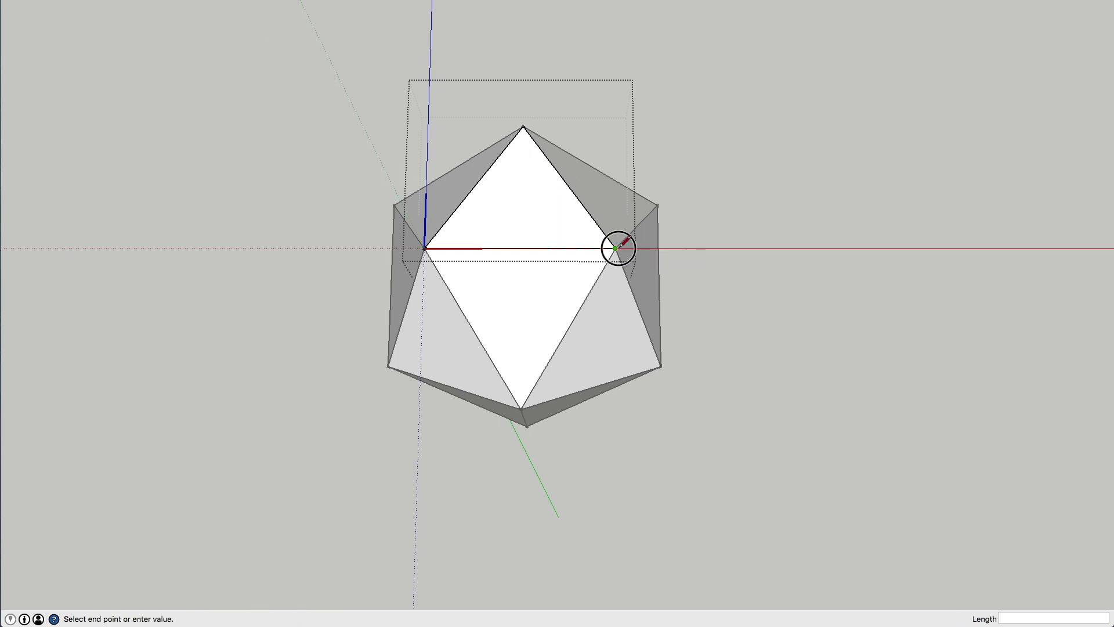
click(476, 184)
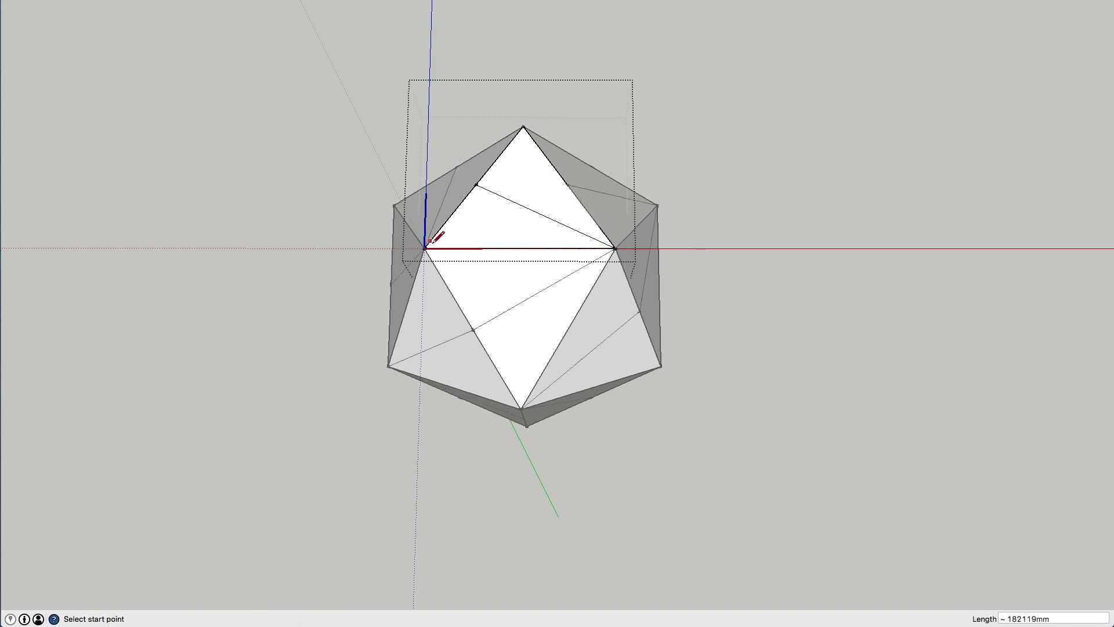
click(424, 248)
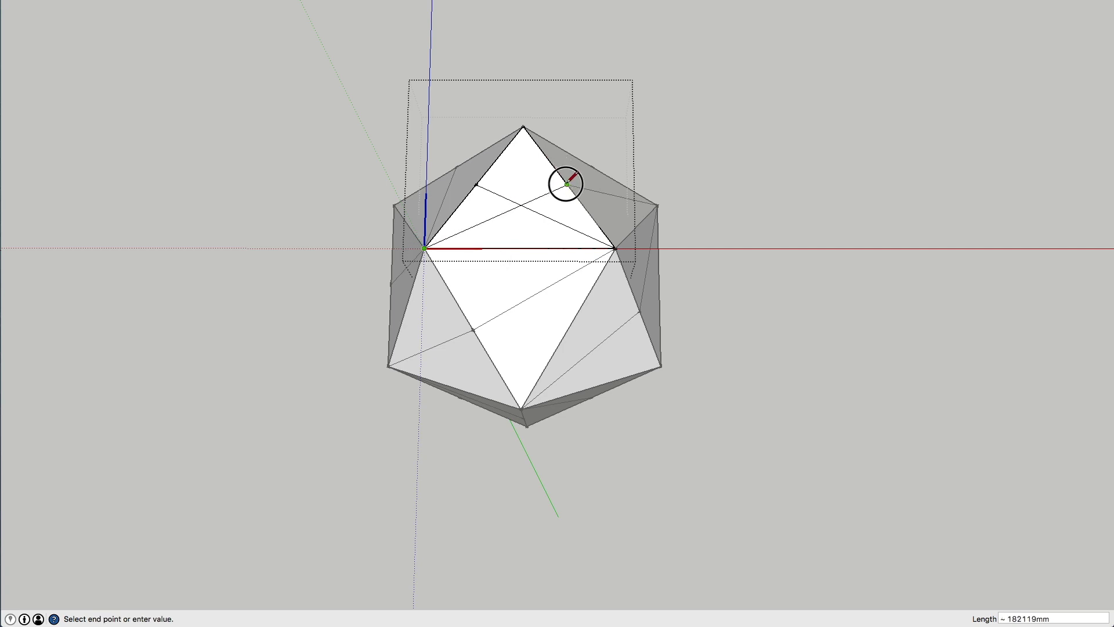
click(567, 185)
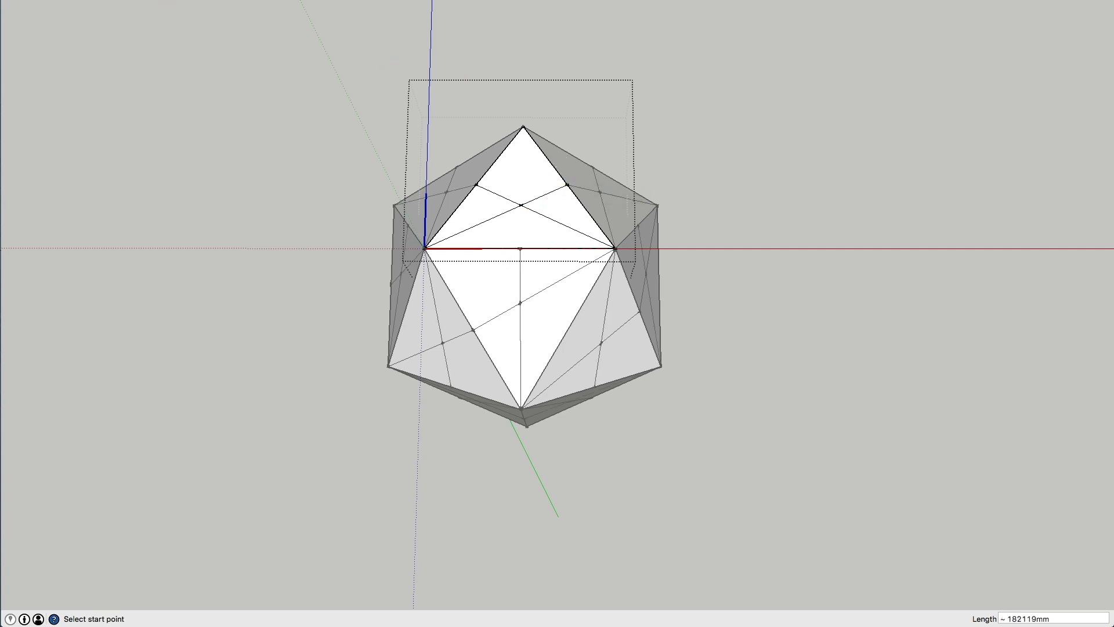
- Erase the two line segments beyond the triangle's center point and draw a line from the center to the apex
key(e)
mouse_move(544, 194)
mouse_down()
mouse_move(505, 191)
mouse_move(494, 203)
mouse_up()
key(l)
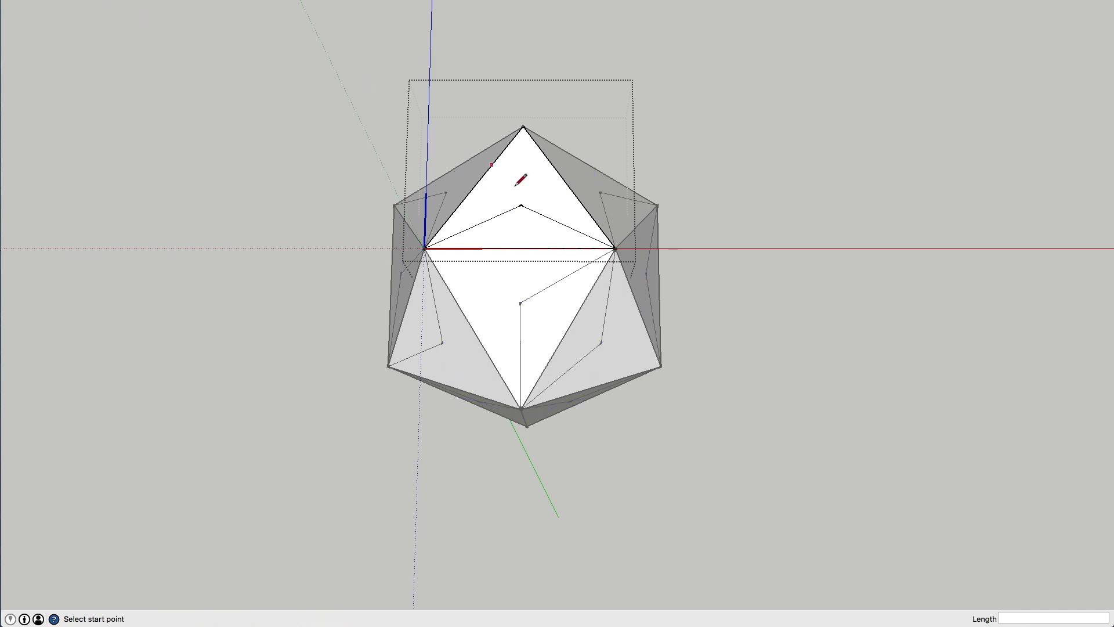
click(522, 205)
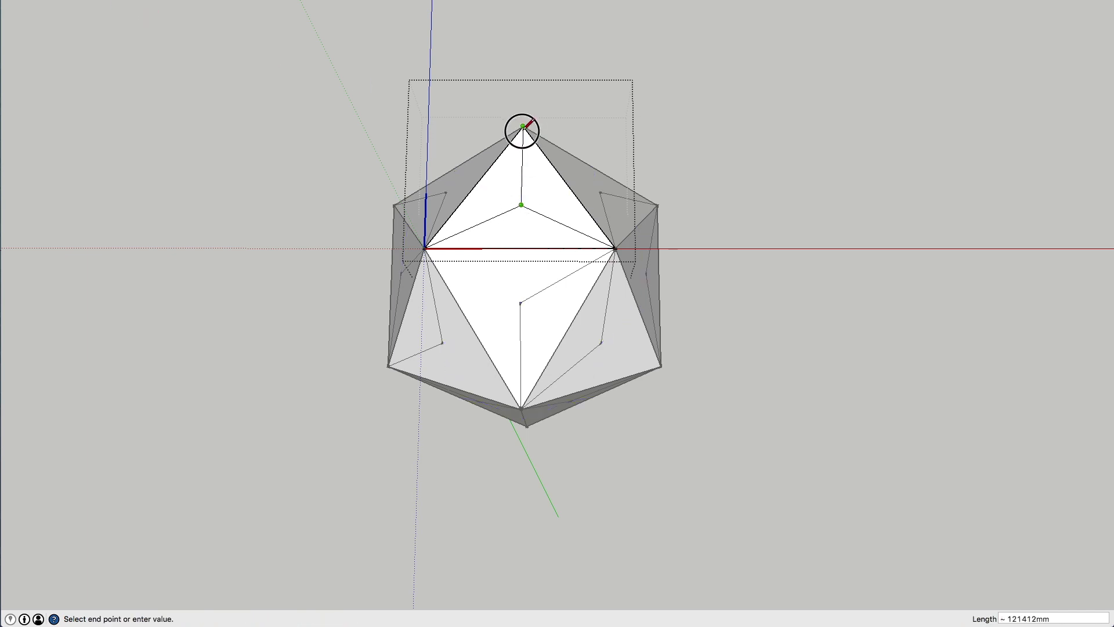
click(523, 127)
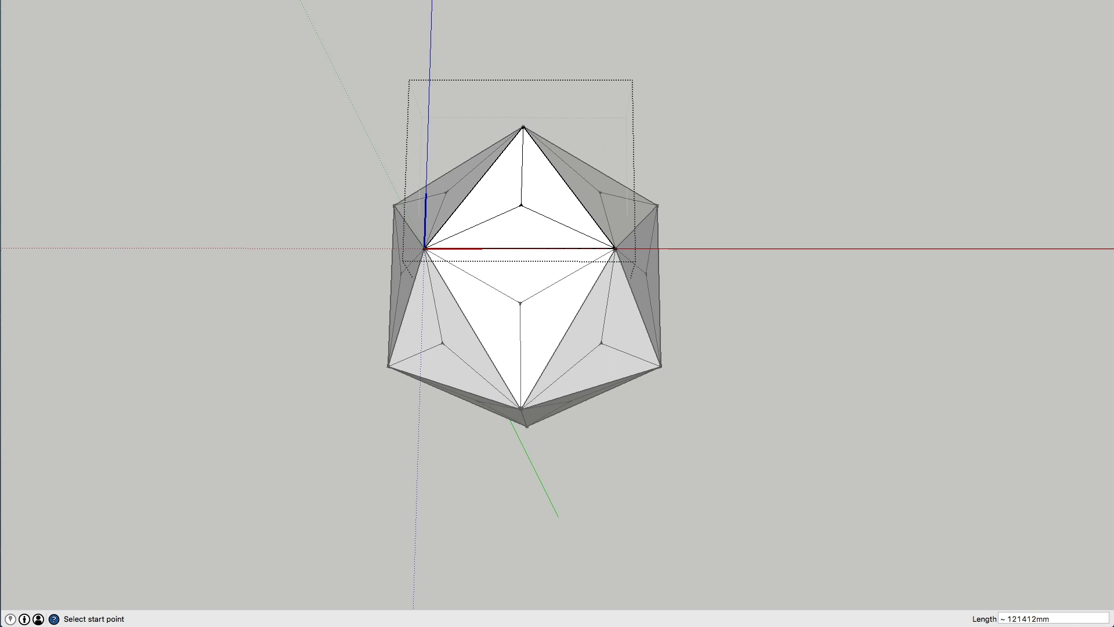
- Exit the component and hide the upper front triangle of the icosahedron
key(space)
click(283, 106)
click(522, 210)
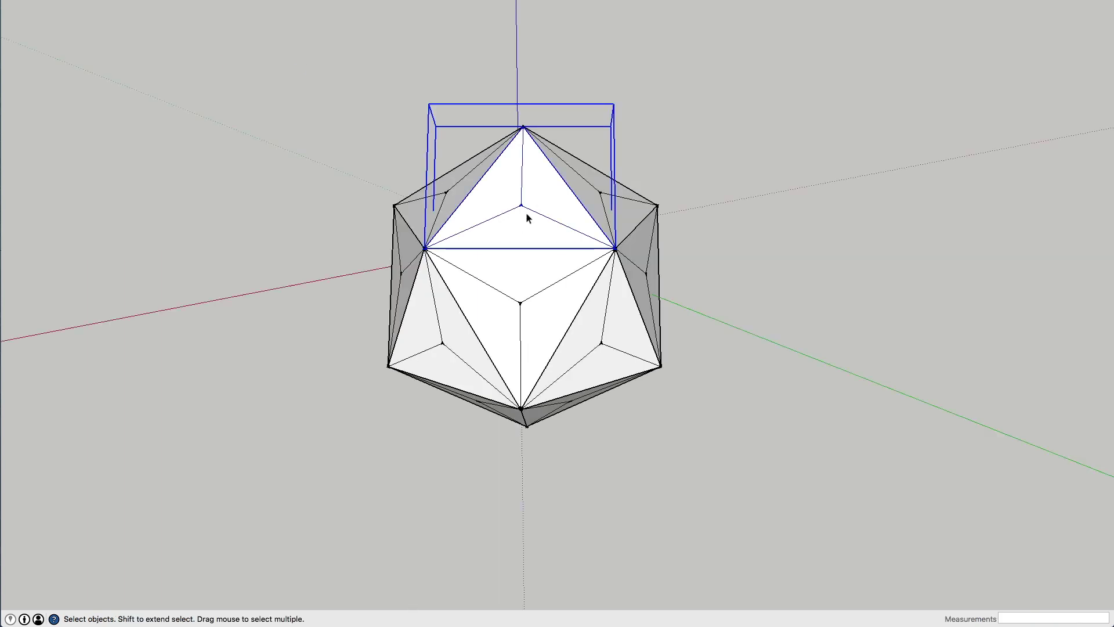
click(116, 1)
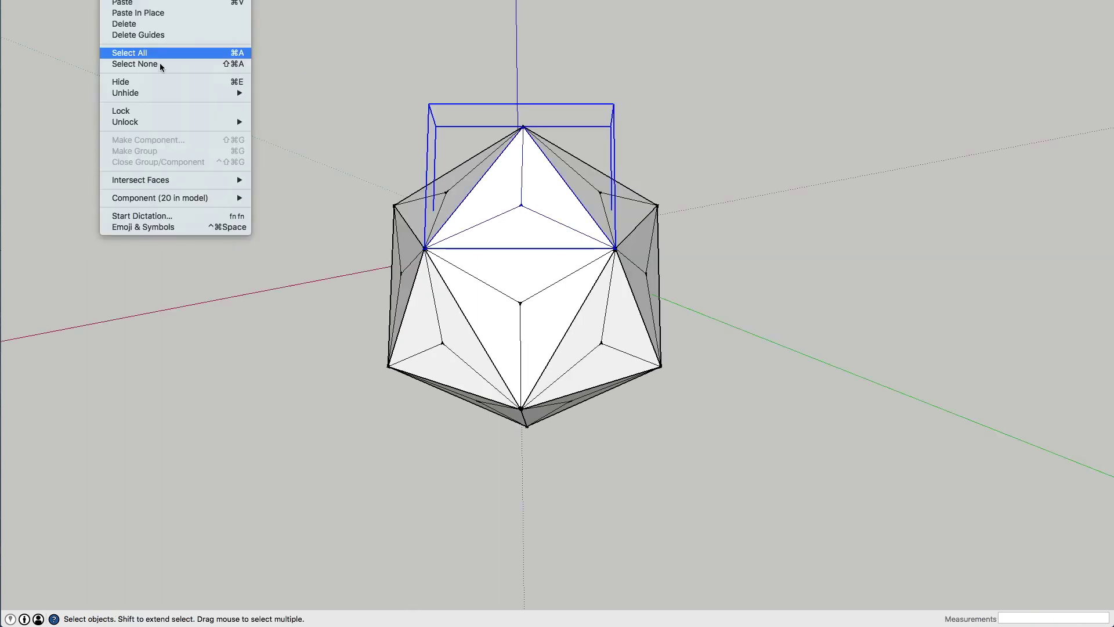
click(126, 84)
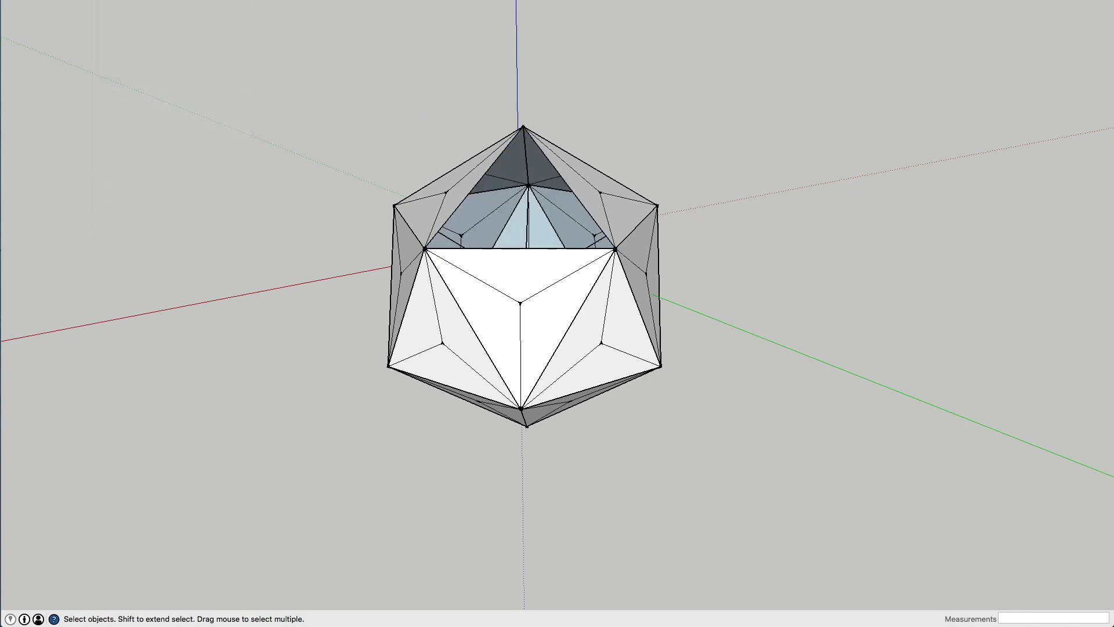
- Measure the distance from the icosahedron's center to one of its vertices through the opening left by the hidden triangle
key(o)
drag(532, 271, 564, 428)
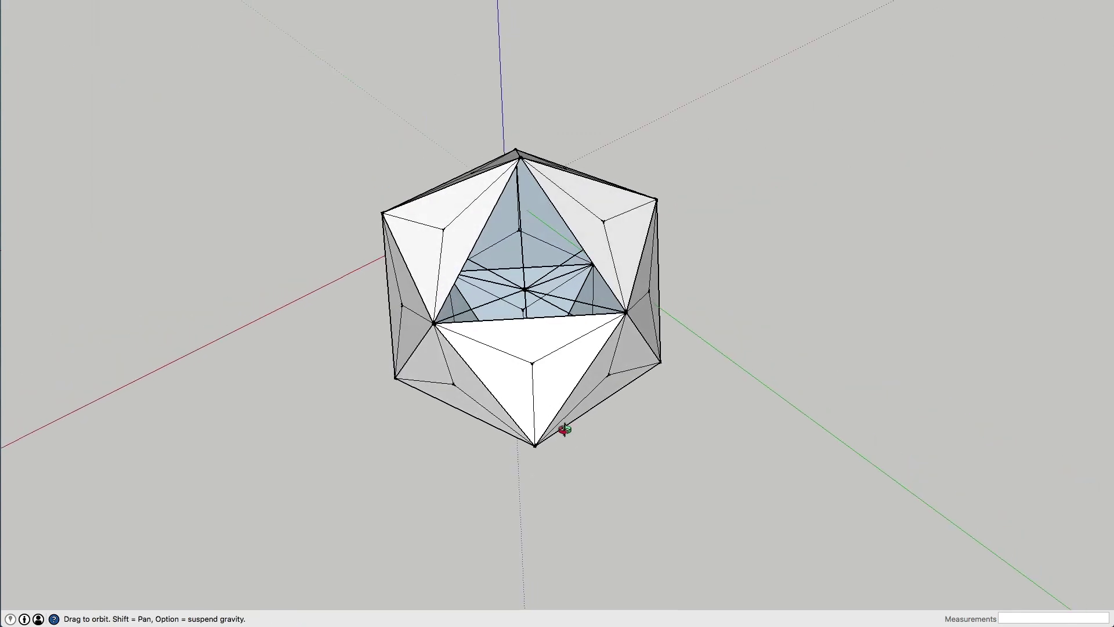
scroll(527, 296, up, 10)
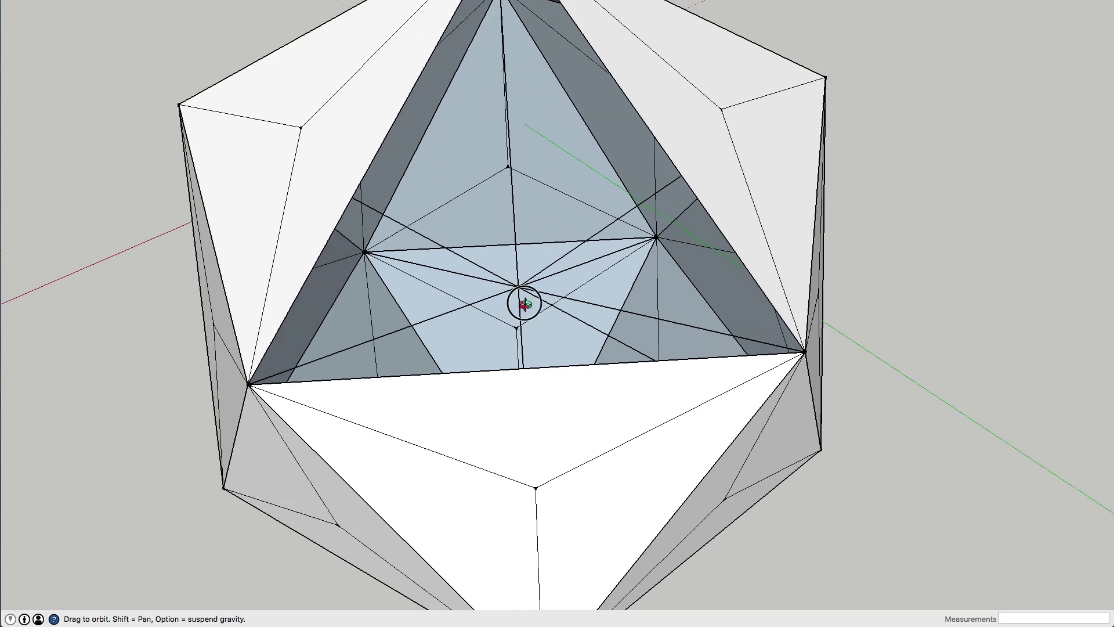
drag(523, 302, 493, 289)
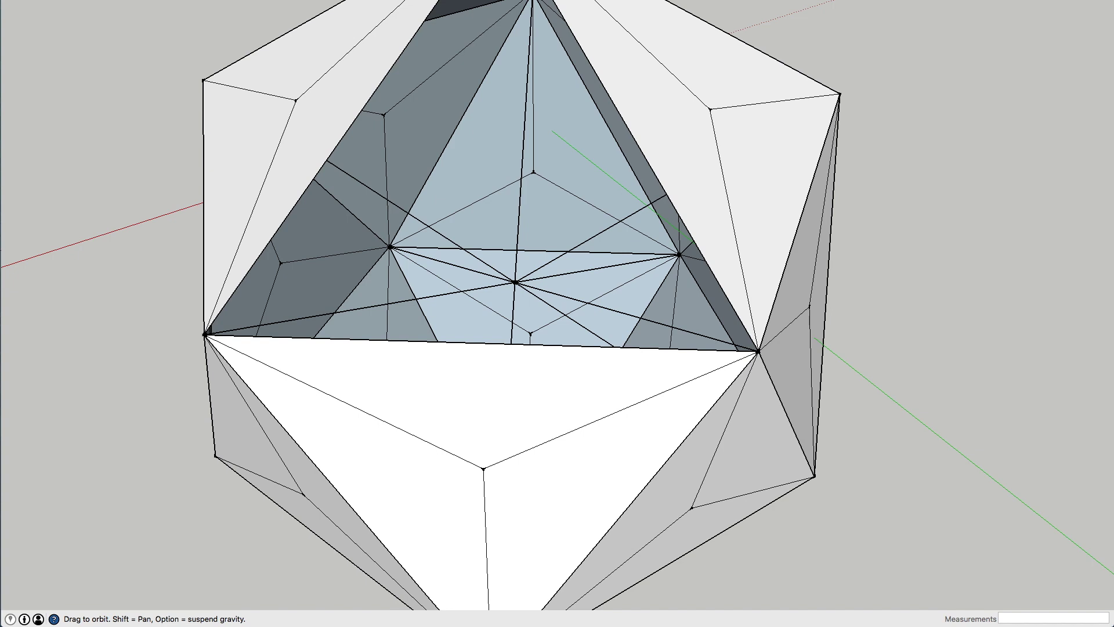
key(t)
click(517, 280)
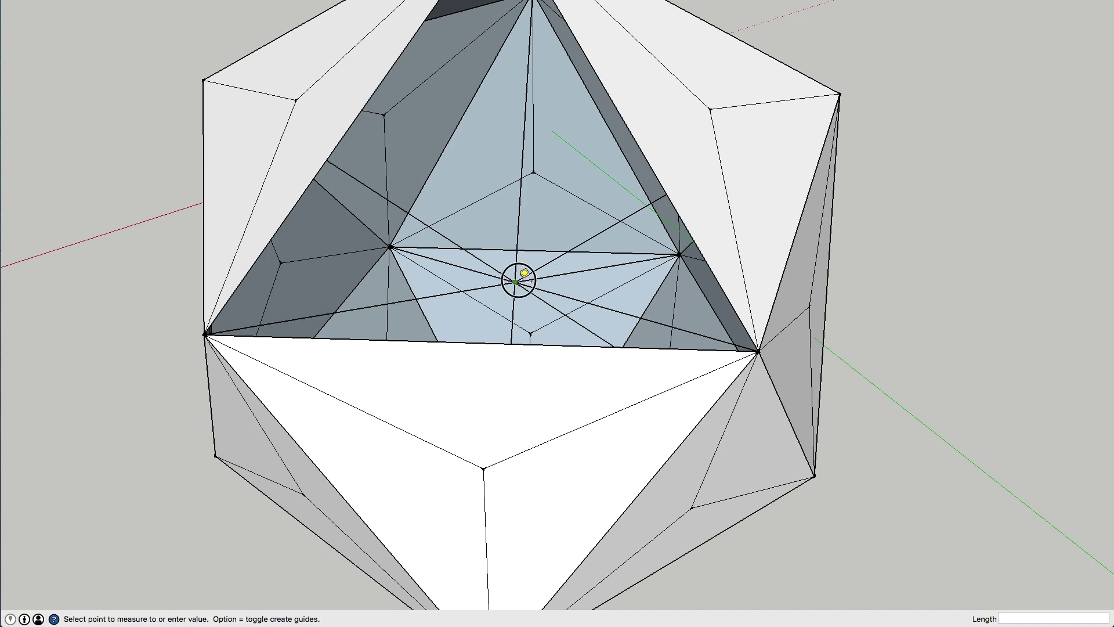
click(759, 351)
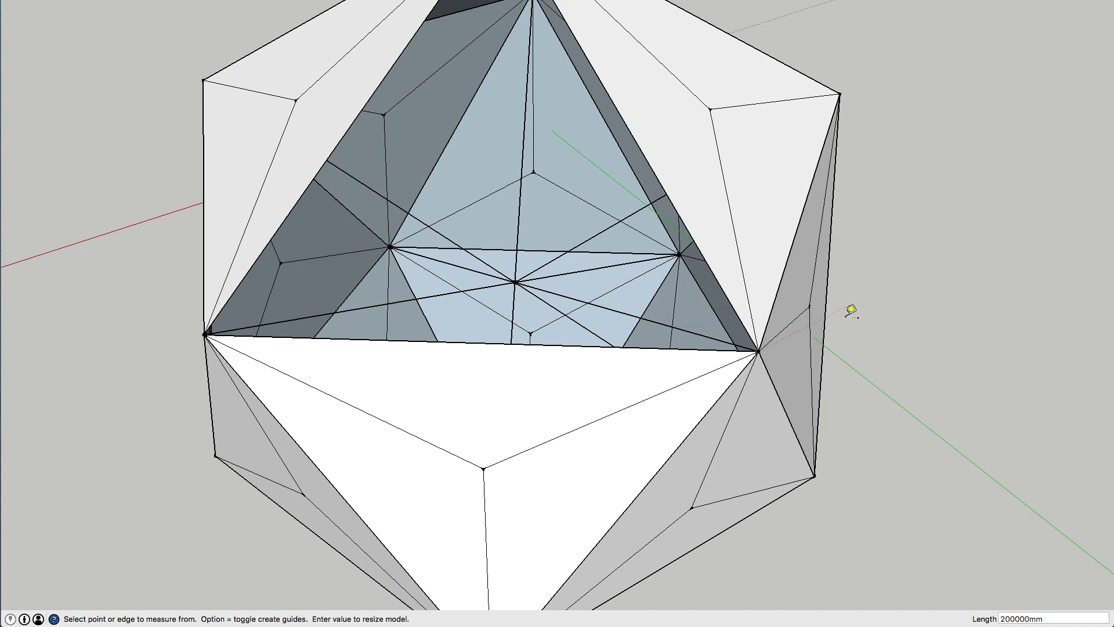
- Inside the triangle component beside the opening, draw a 200000 mm line from the icosahedron's center through the face's center point
scroll(577, 341, down, 2)
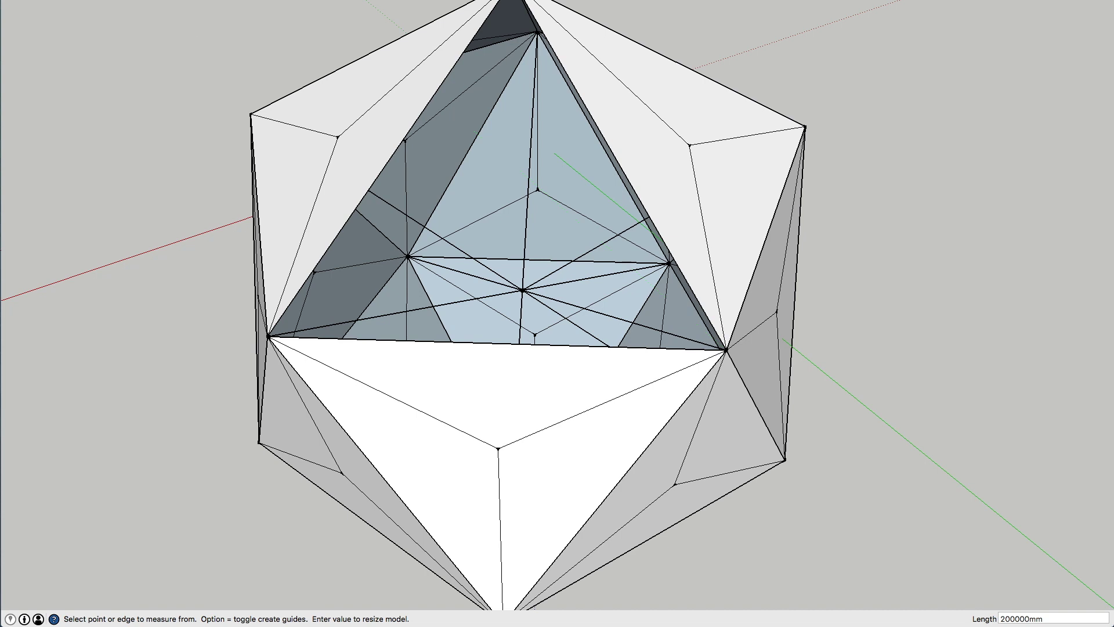
key(space)
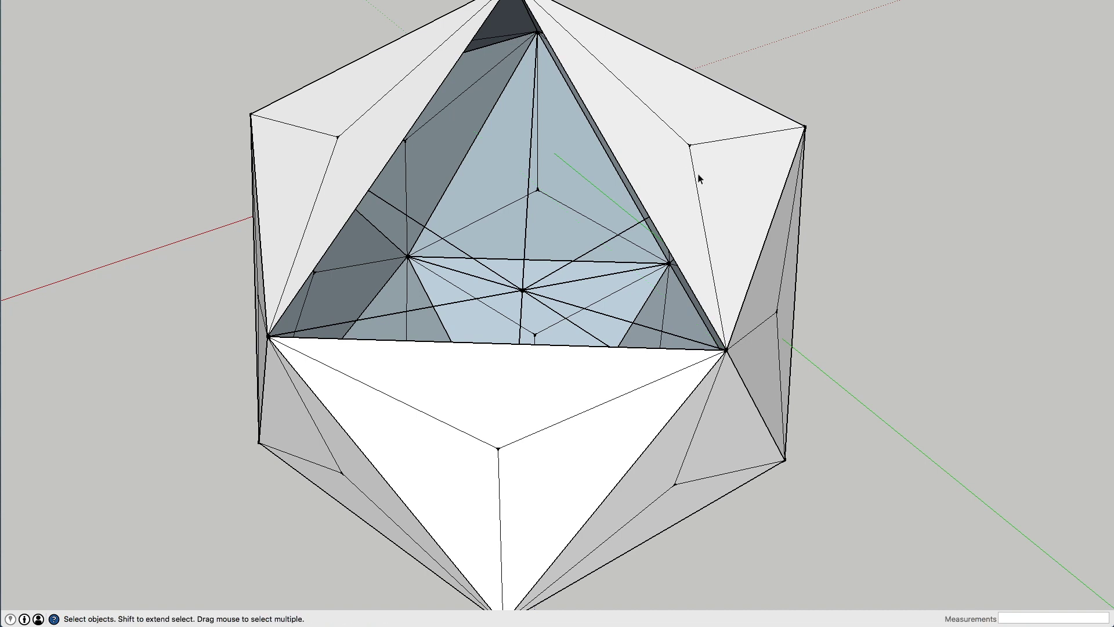
click(689, 170)
double_click(689, 170)
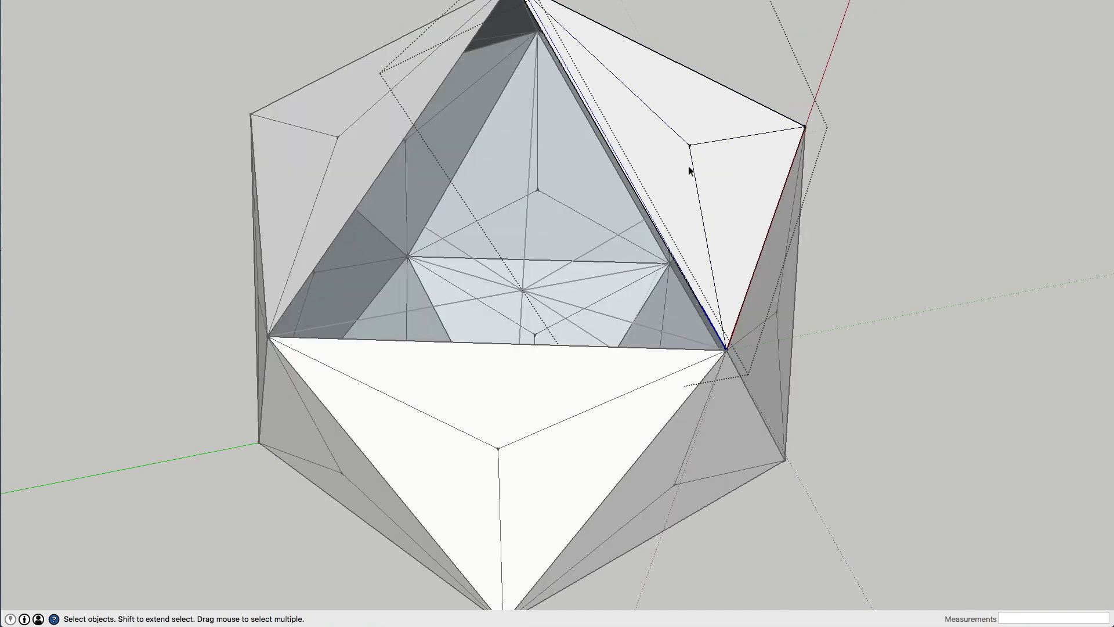
key(l)
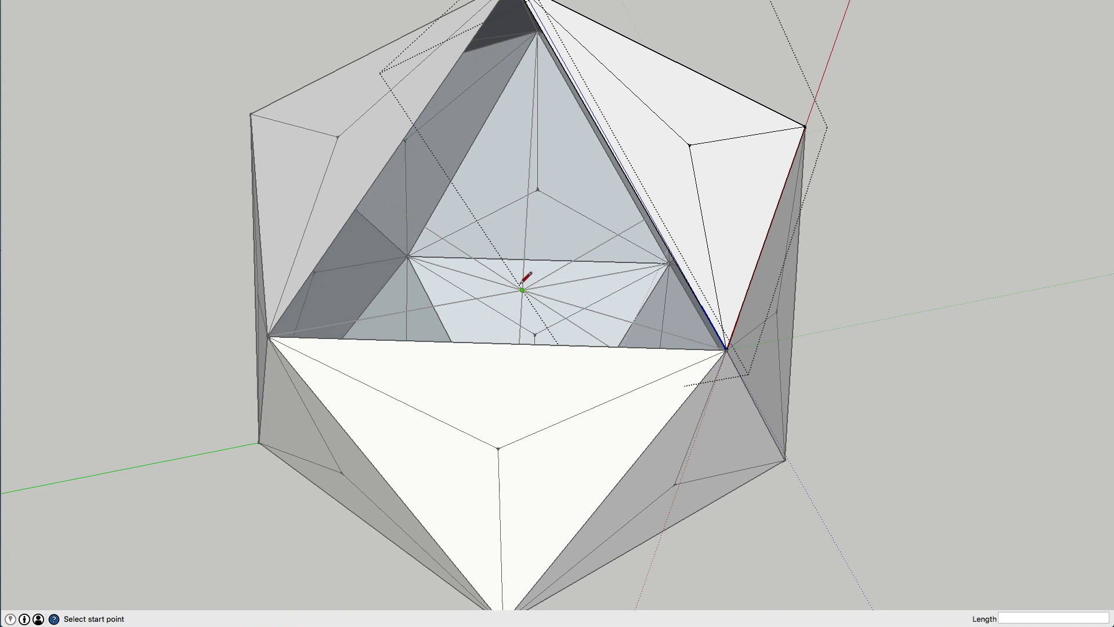
click(522, 289)
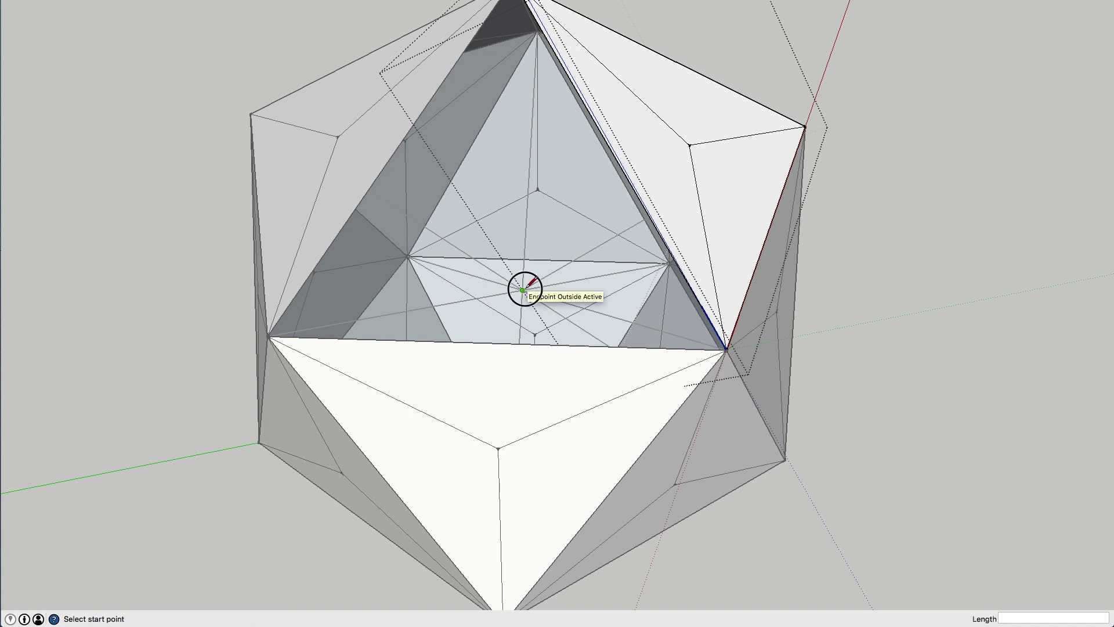
click(690, 144)
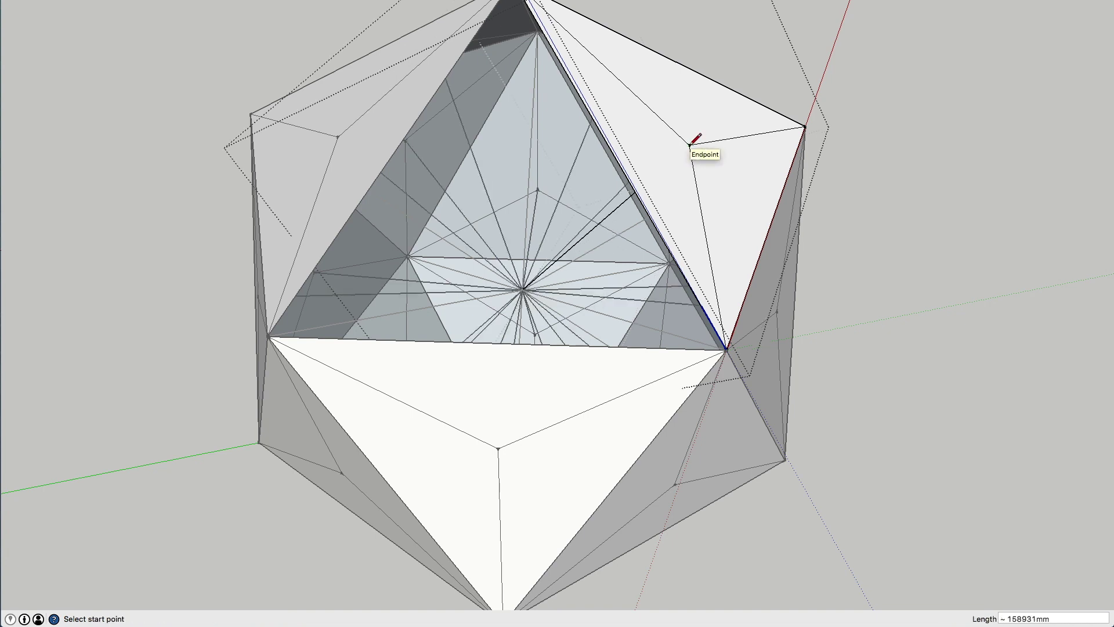
click(1055, 617)
text(200000)
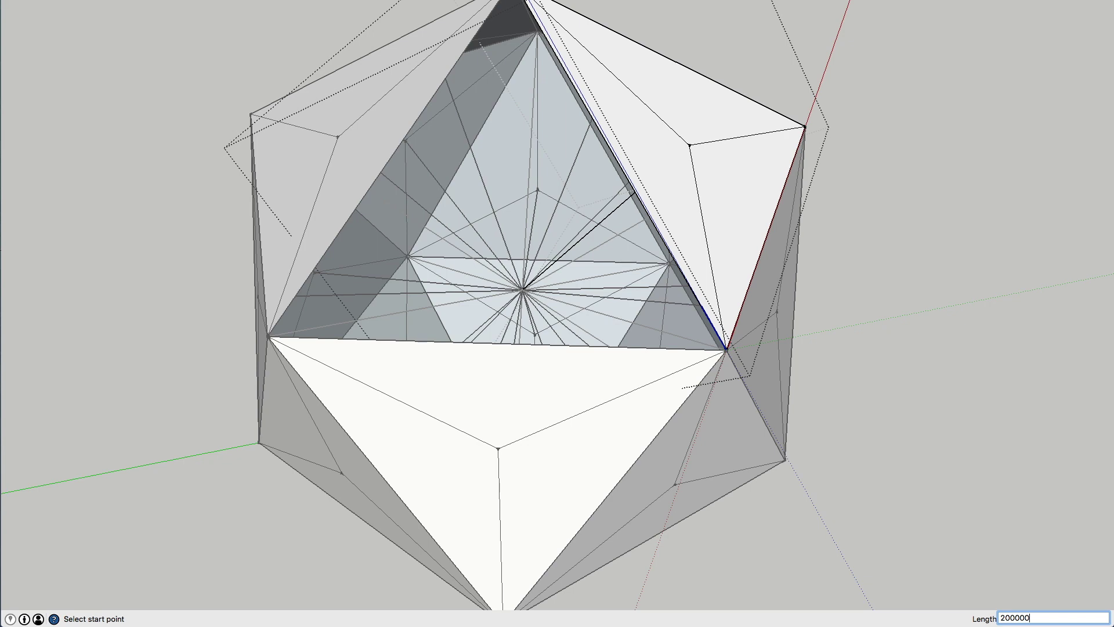
key(Return)
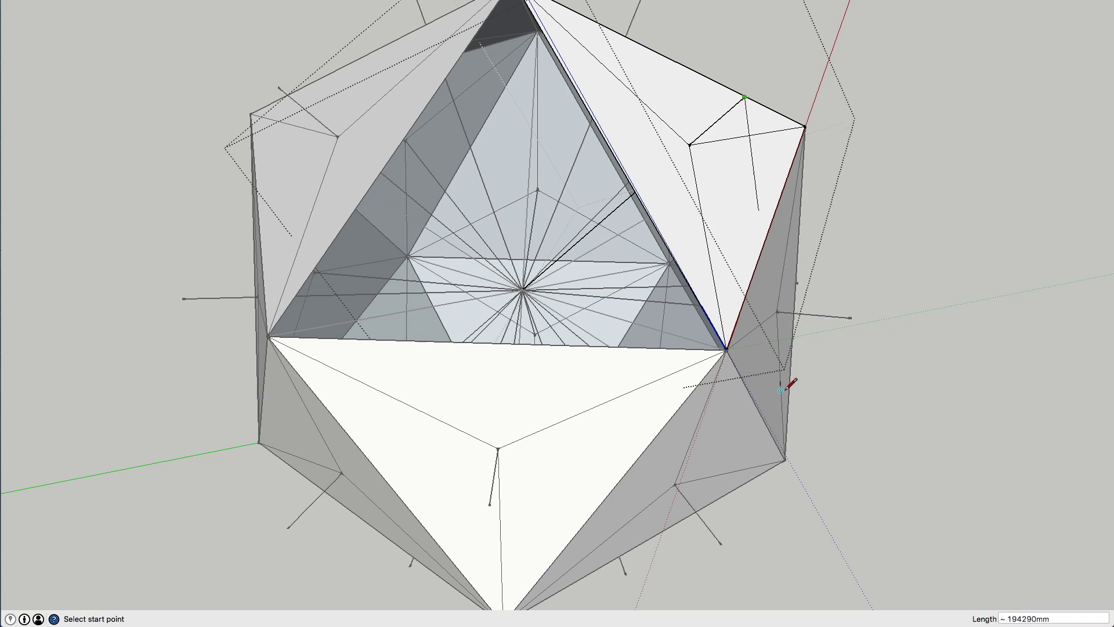
- Exit the triangle component and unhide the hidden upper front triangle
key(space)
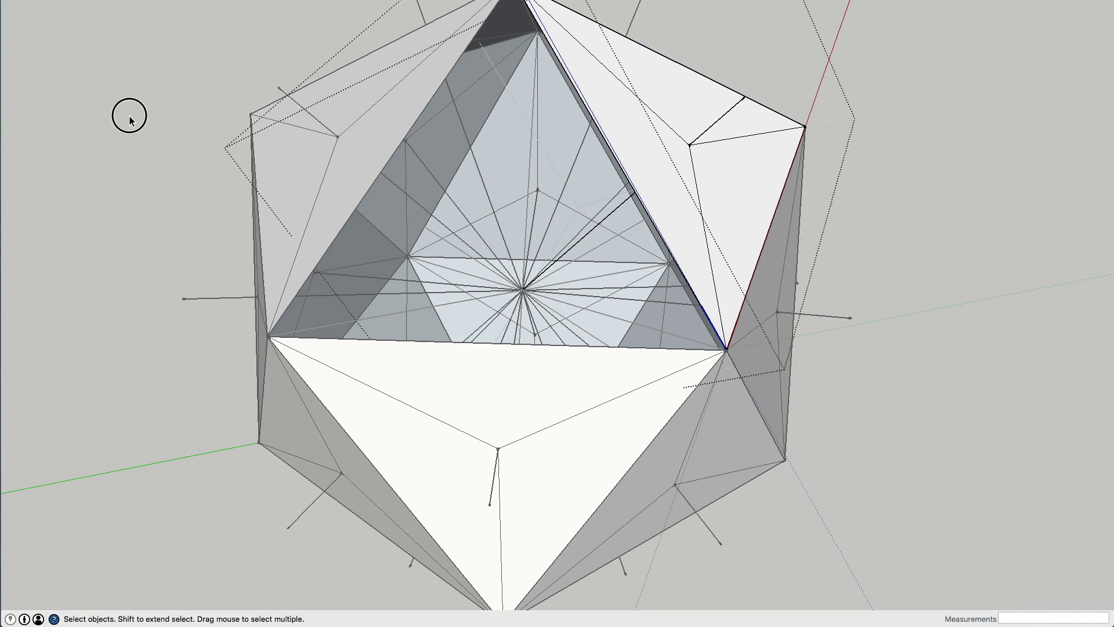
click(211, 61)
click(119, 1)
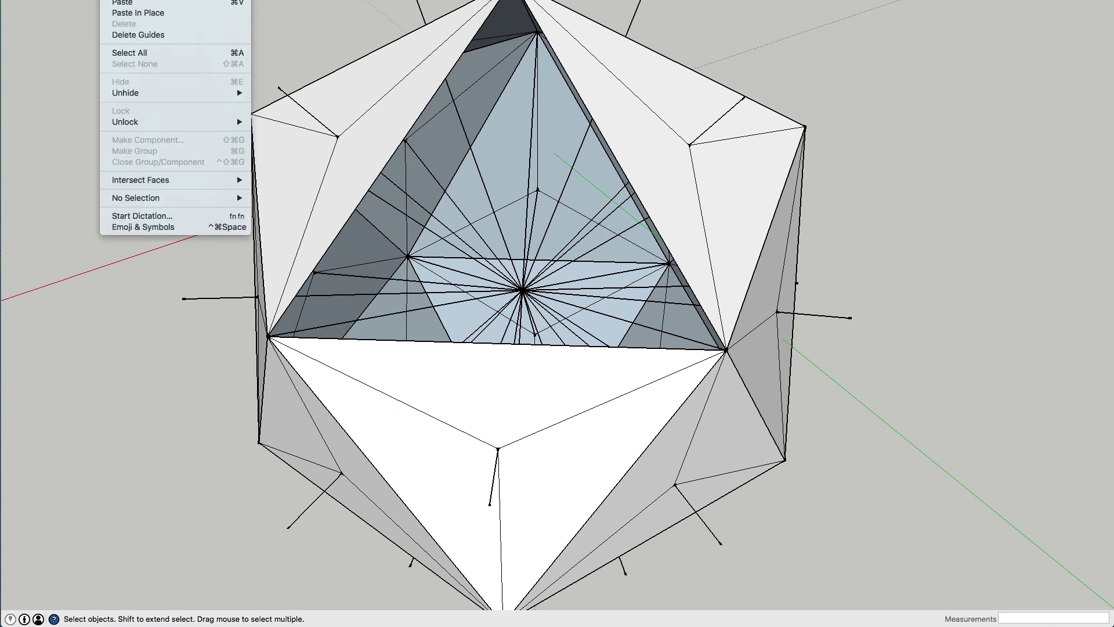
mouse_move(152, 94)
click(276, 116)
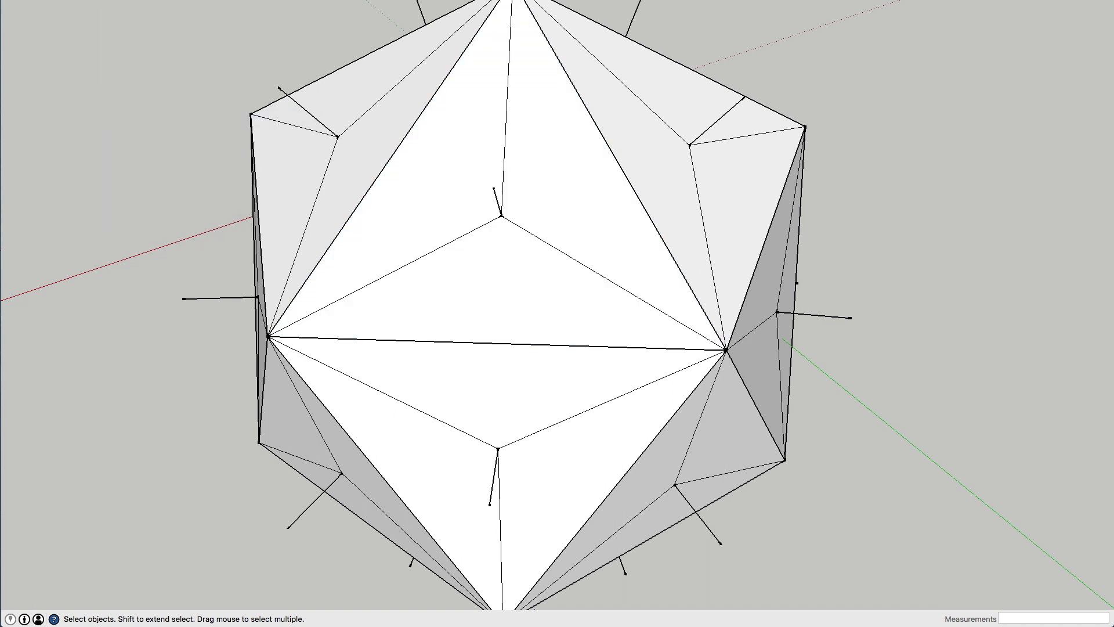
- Draw a closed pentagon connecting the outer ends of the five protruding lines around the icosahedron's top vertex
key(o)
drag(601, 137, 592, 243)
scroll(565, 281, down, 3)
key(l)
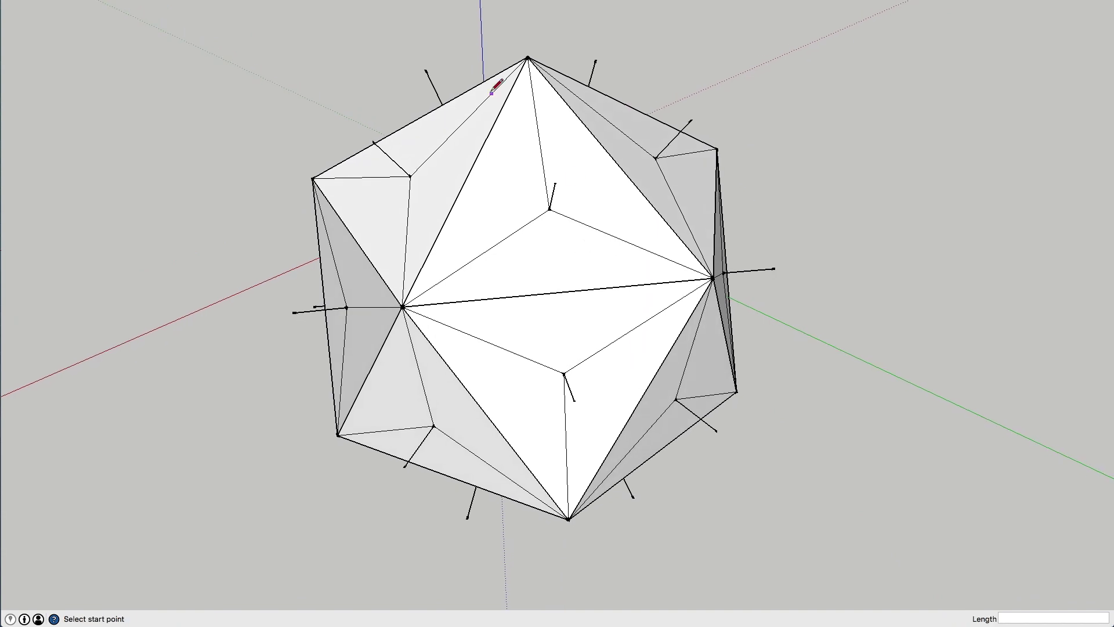
click(426, 70)
click(528, 58)
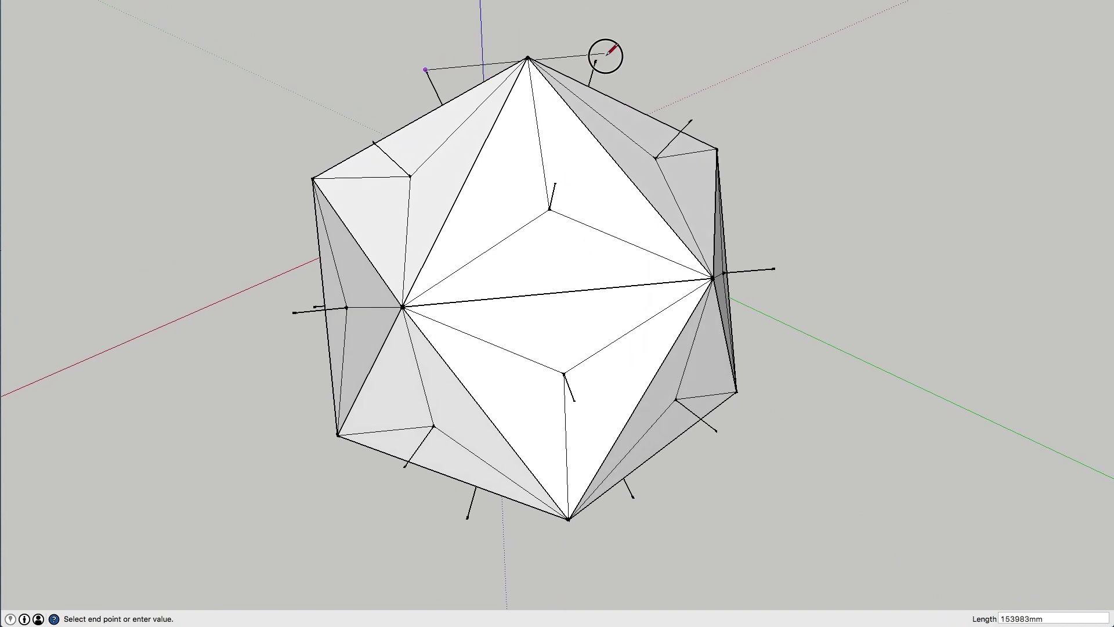
click(596, 60)
click(691, 120)
click(554, 183)
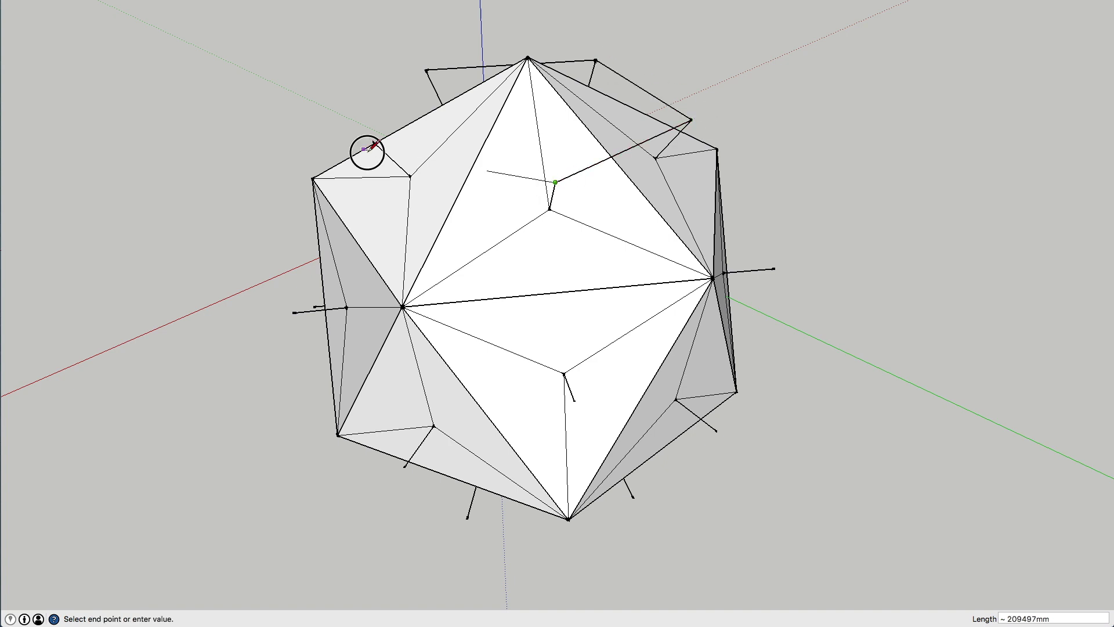
click(374, 143)
click(426, 69)
key(space)
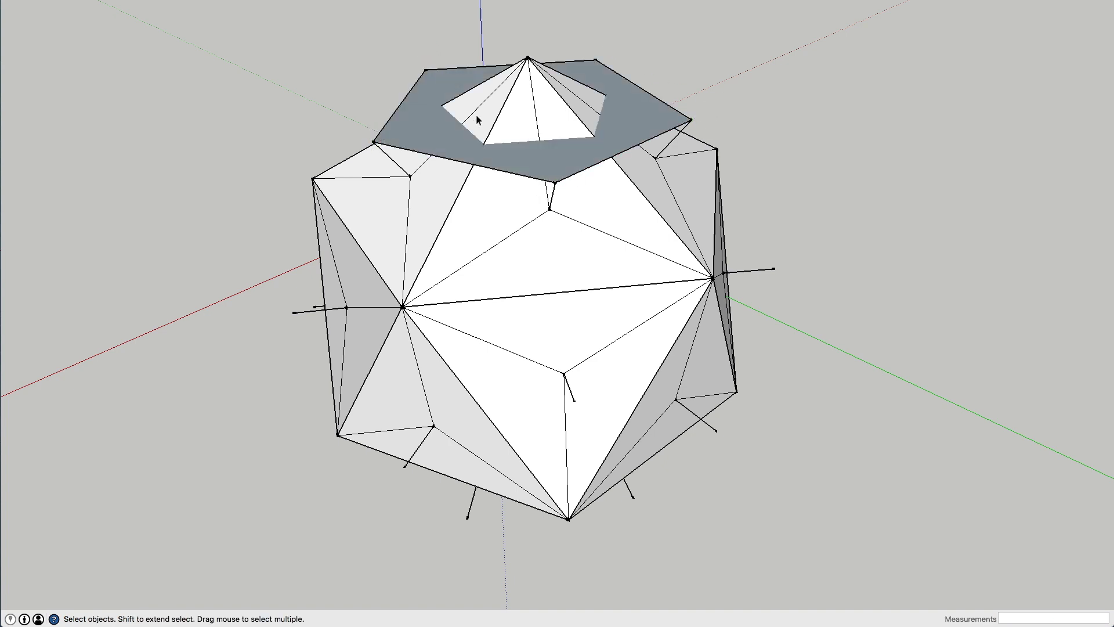
- Make the pentagon face and its edges into a component named dodecaface
double_click(559, 159)
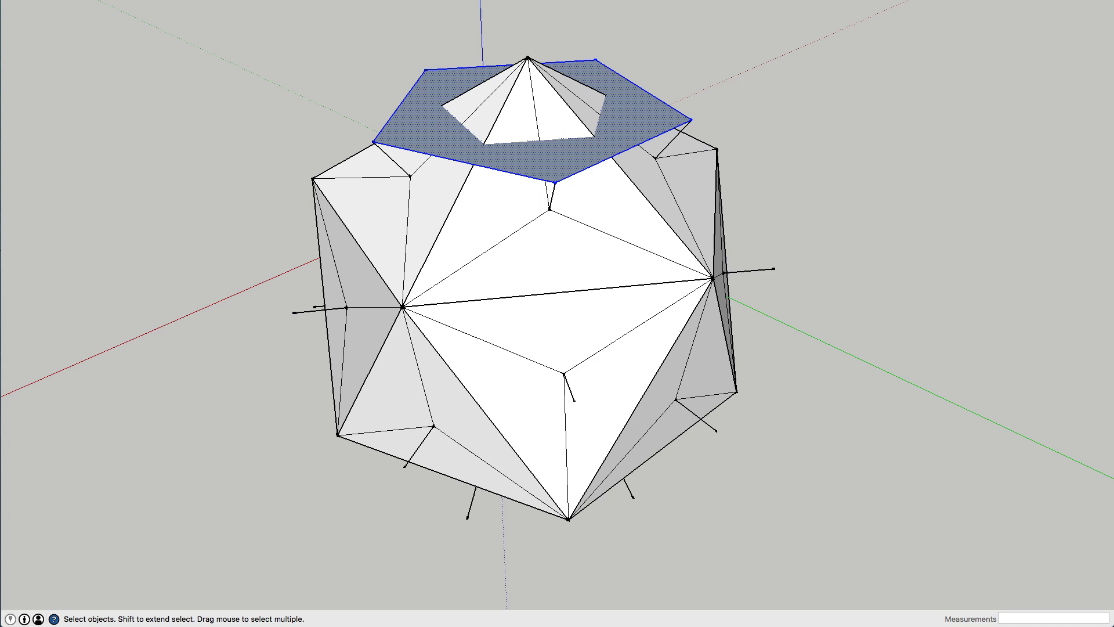
click(116, 0)
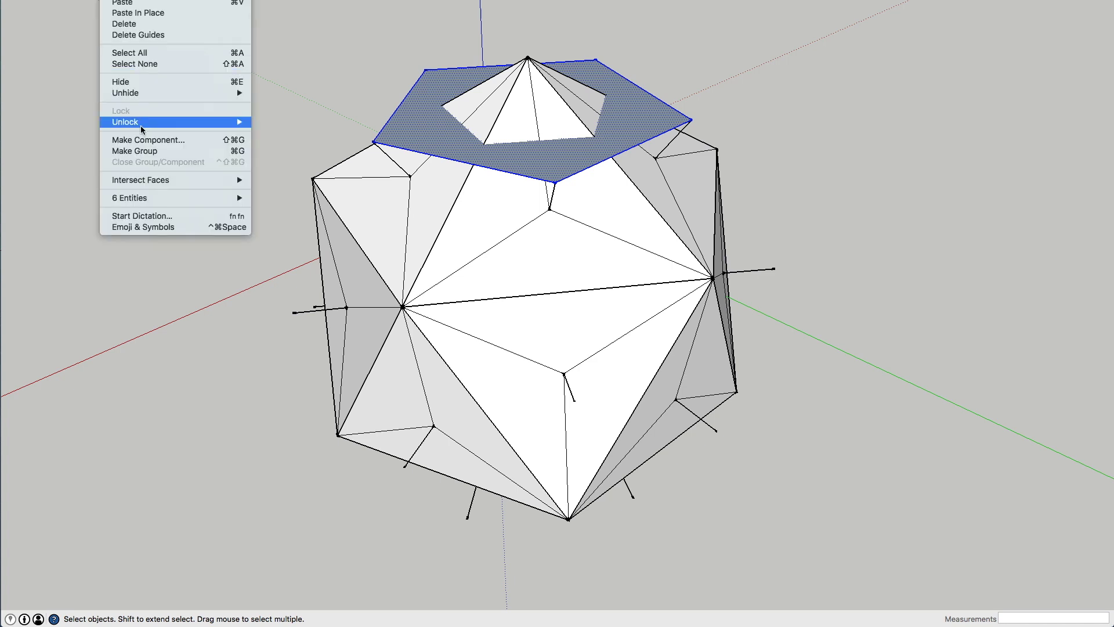
click(140, 140)
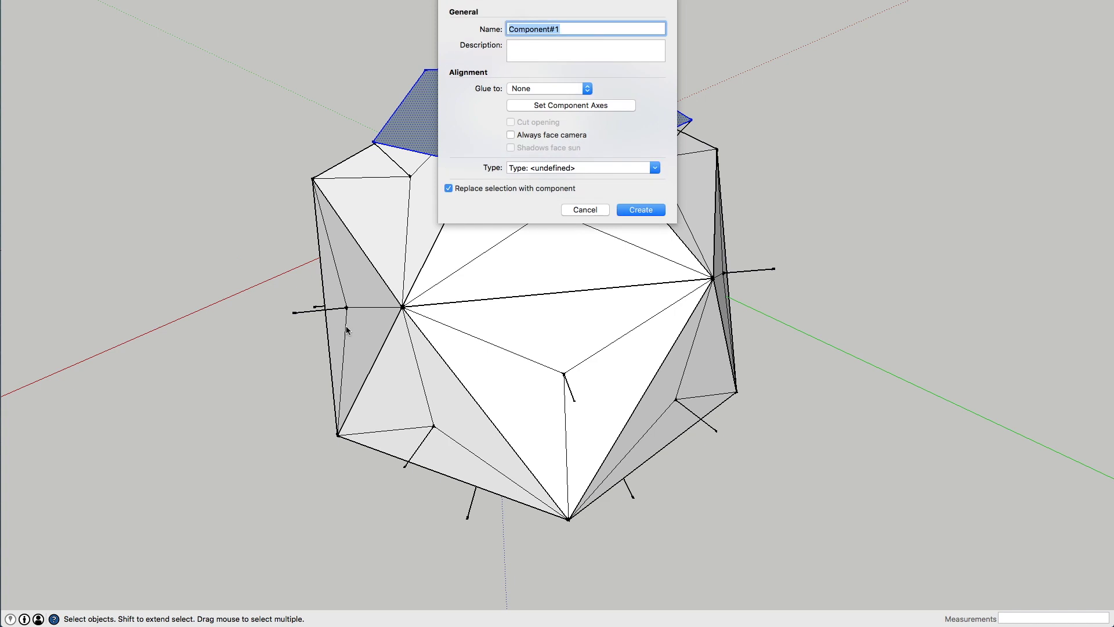
text(dodecaface)
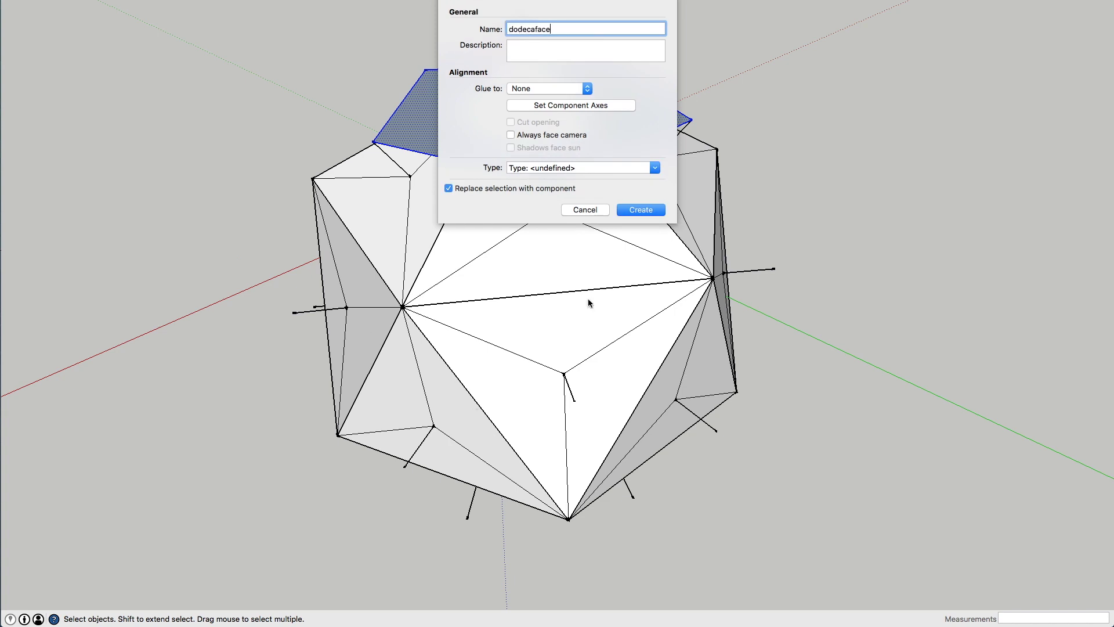
click(656, 211)
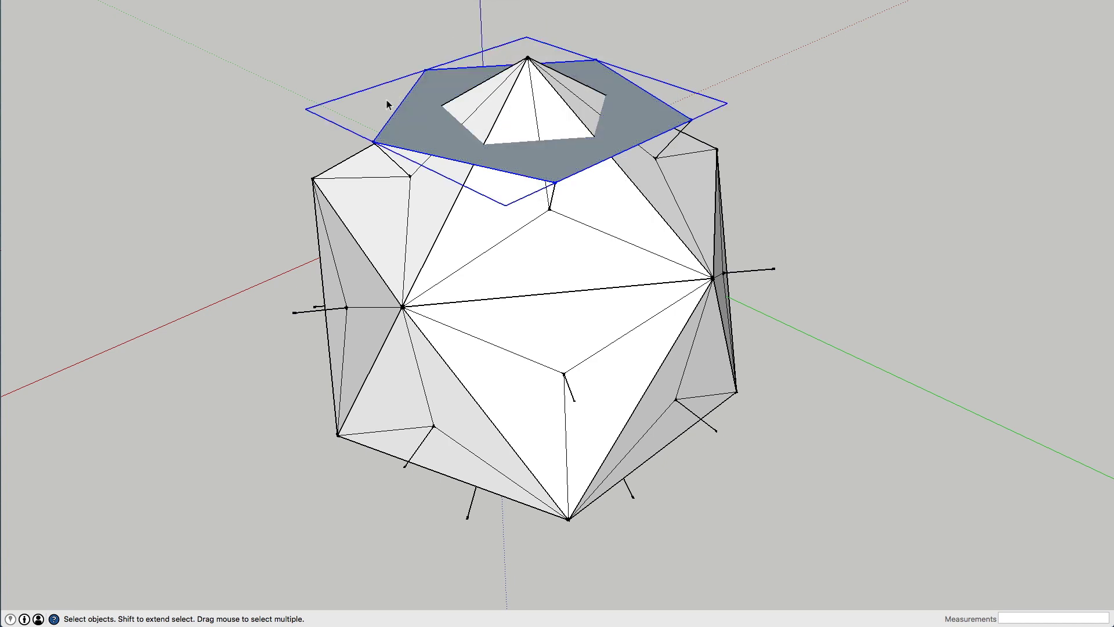
- Reverse the face inside the pentagon component so its front side points outward, and exit the component
double_click(444, 142)
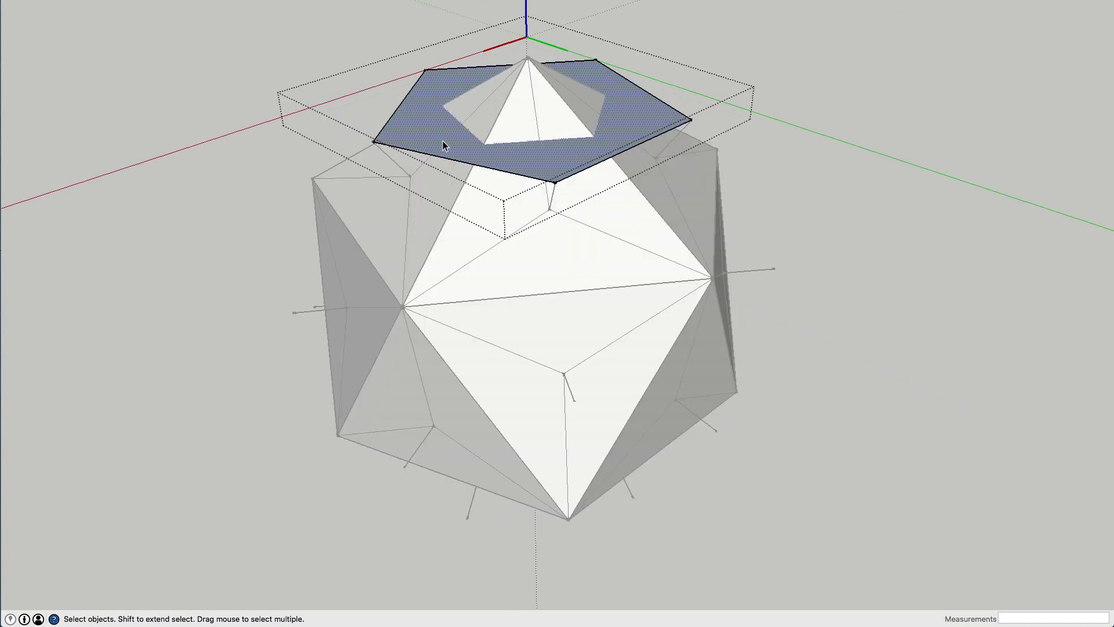
right_click(409, 128)
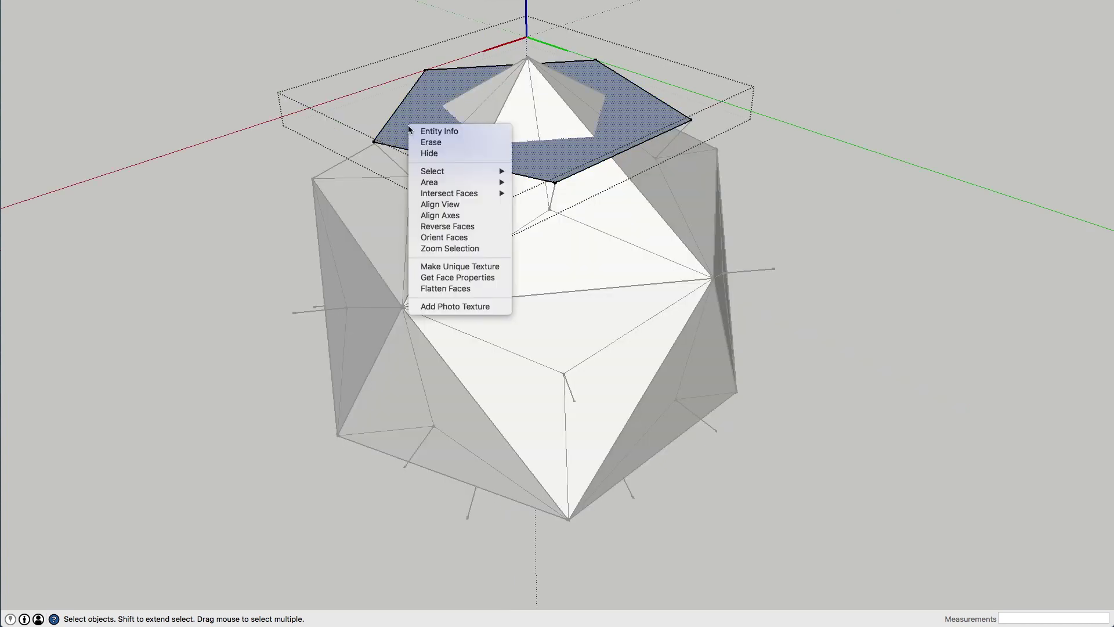
click(459, 227)
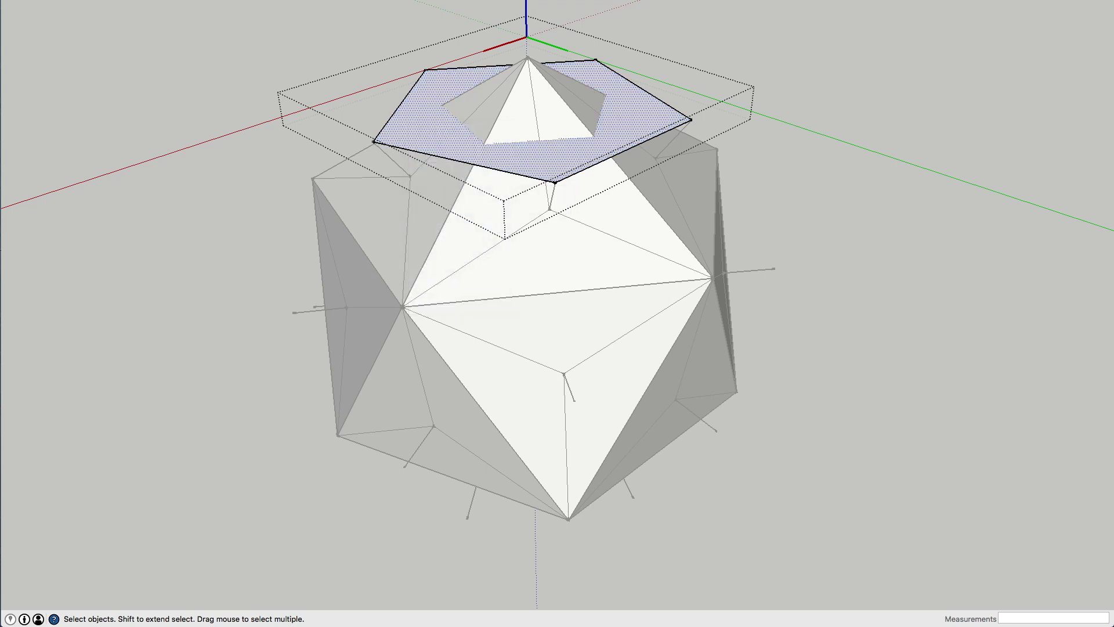
click(145, 67)
- Copy-rotate the top pentagon 120 degrees about the protruding line at its front corner, placing the copy on the adjacent upper side
click(571, 171)
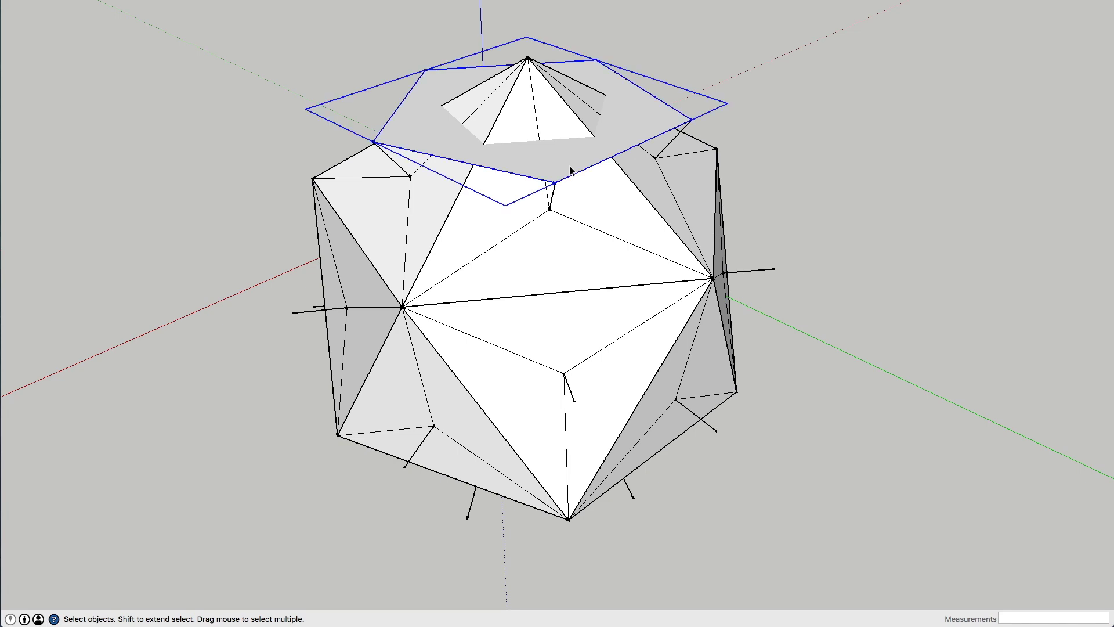
mouse_move(529, 319)
middle_down()
mouse_move(644, 337)
mouse_move(536, 334)
middle_up()
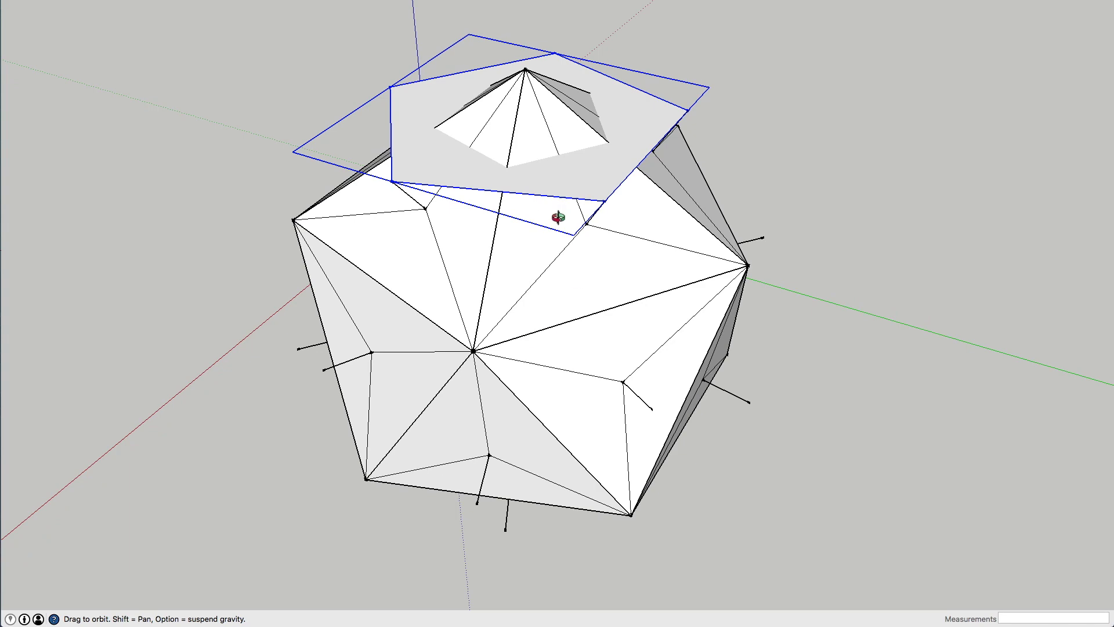
middle_drag(558, 217, 437, 211)
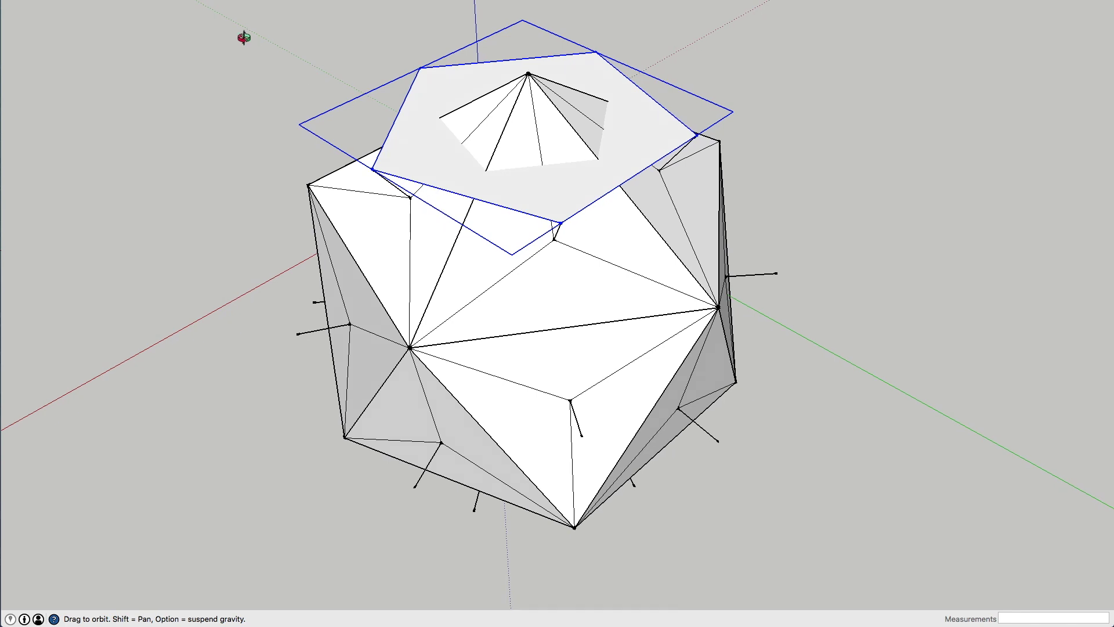
key(q)
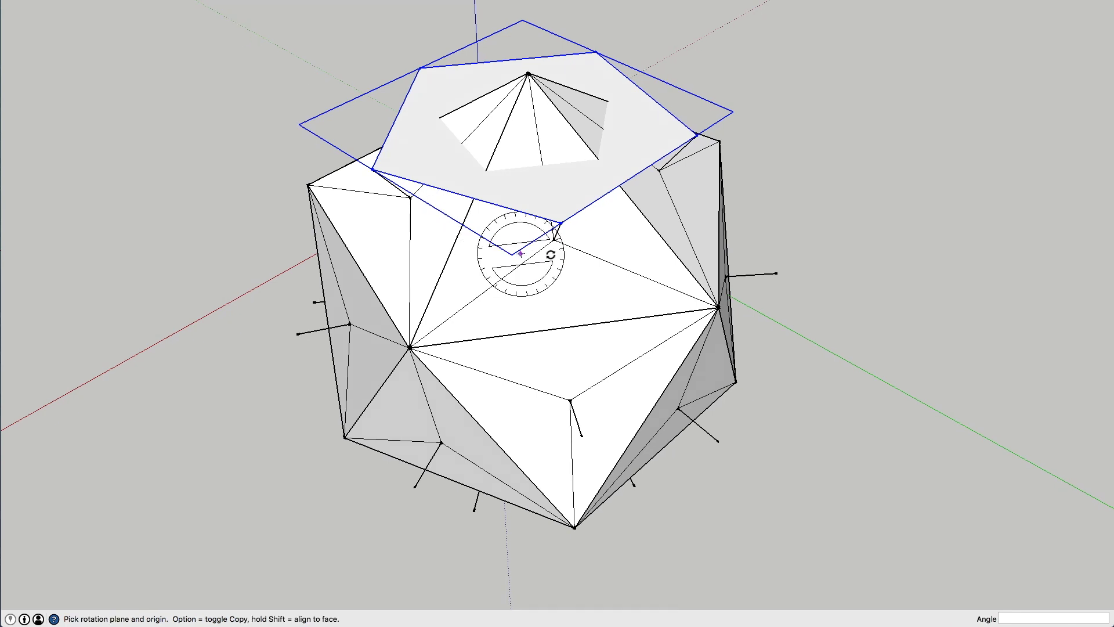
click(563, 225)
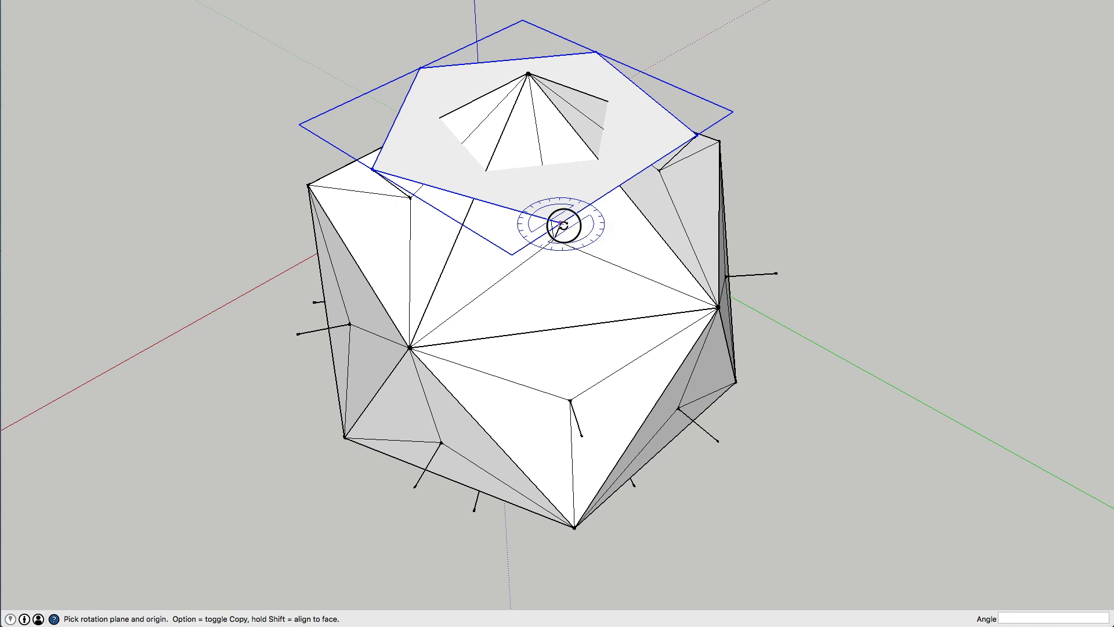
drag(563, 225, 555, 239)
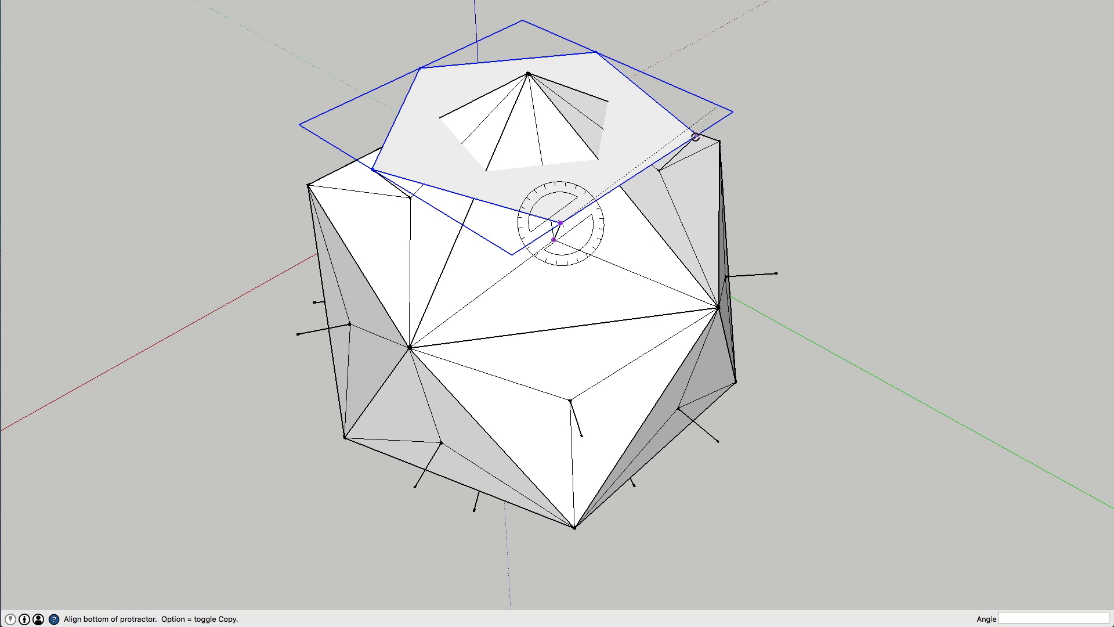
click(695, 137)
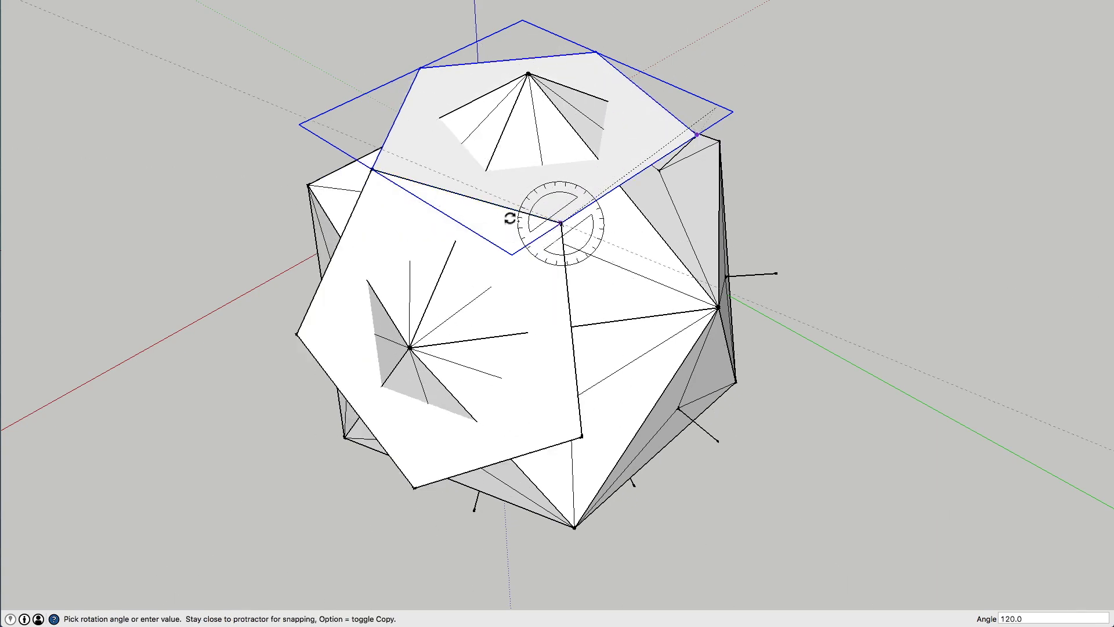
click(374, 171)
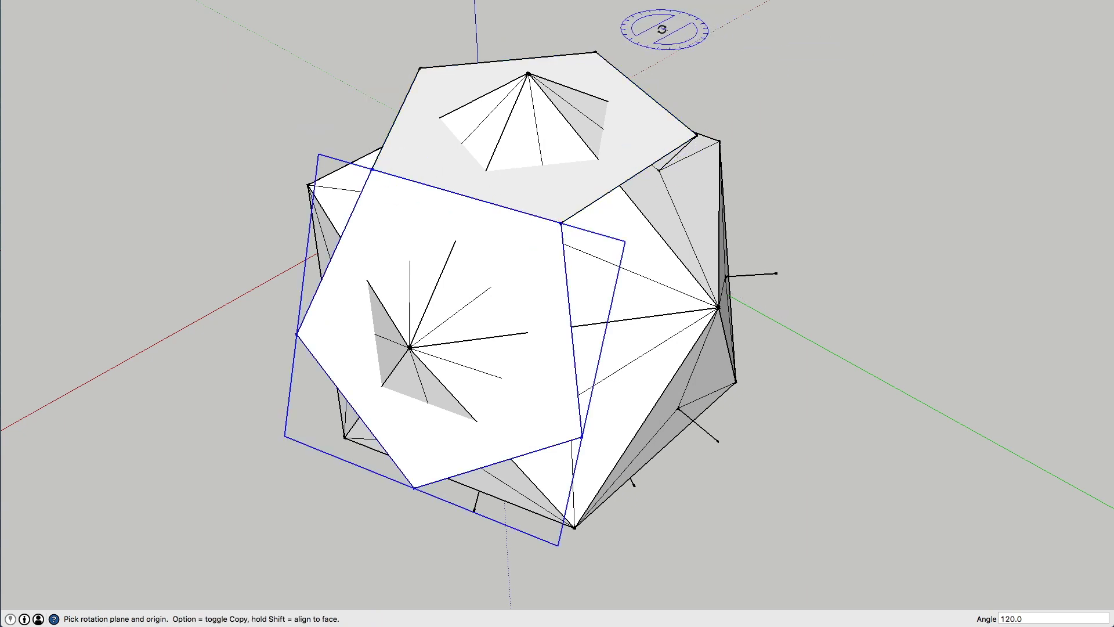
- Copy-rotate the upper side pentagon 120 degrees about the protruding line at its lowest corner, placing the copy on the adjacent lower side
key(o)
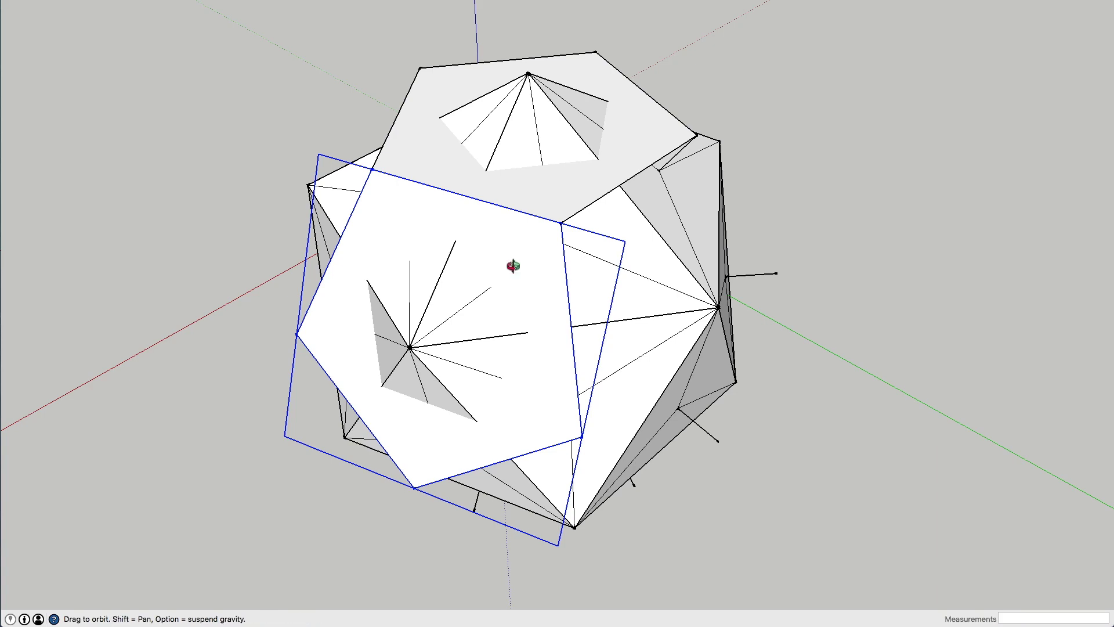
click(512, 335)
drag(512, 335, 444, 264)
drag(497, 306, 487, 282)
drag(538, 197, 610, 119)
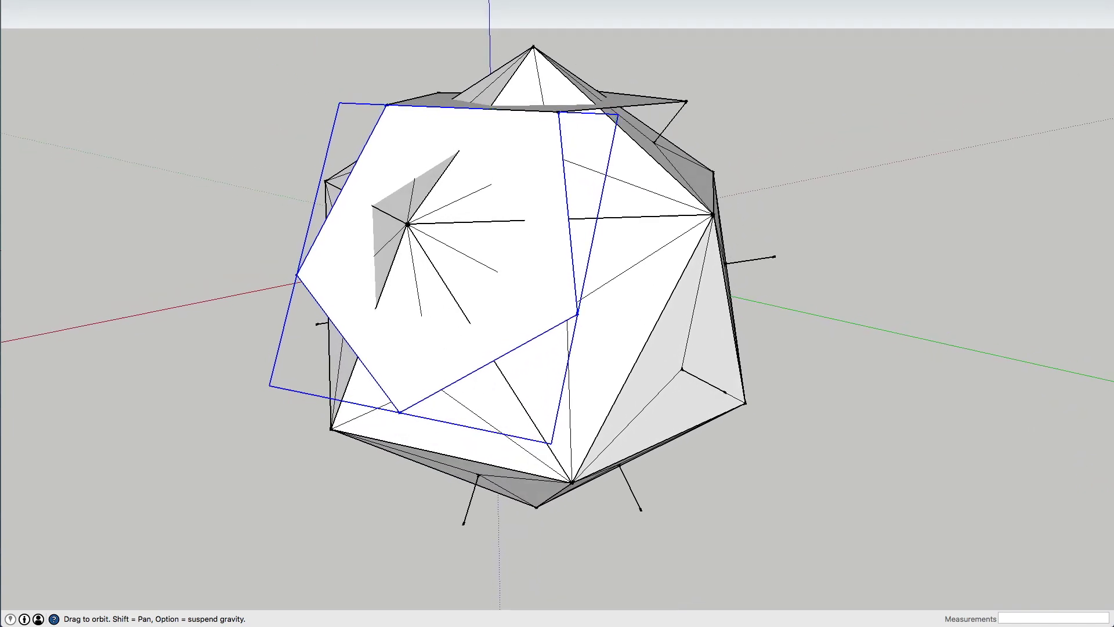
key(q)
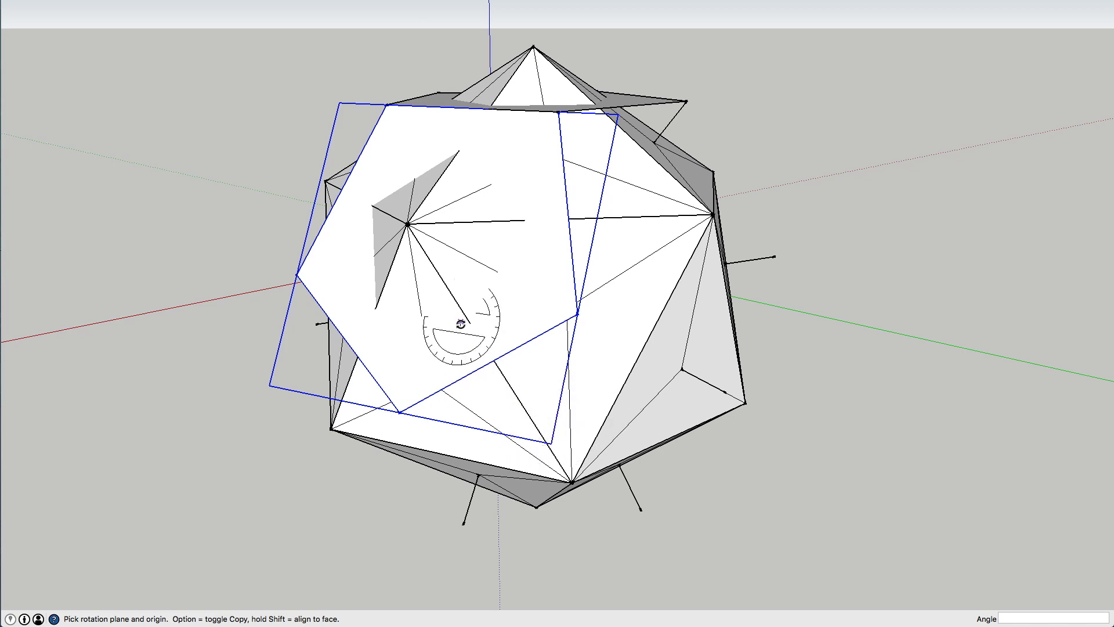
scroll(381, 244, down, 1)
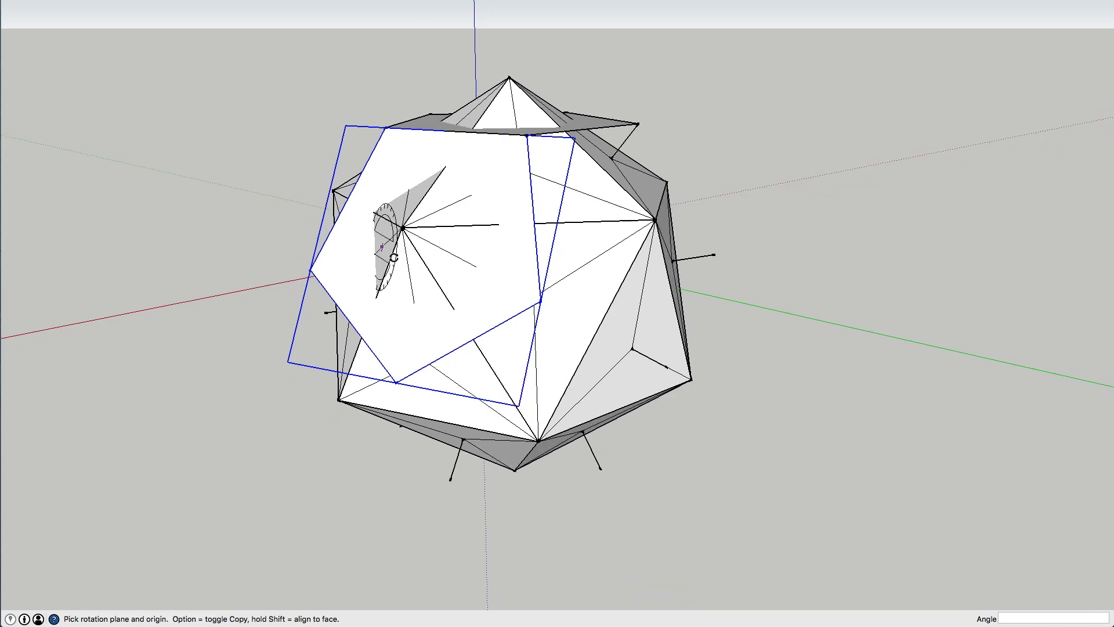
scroll(492, 436, up, 4)
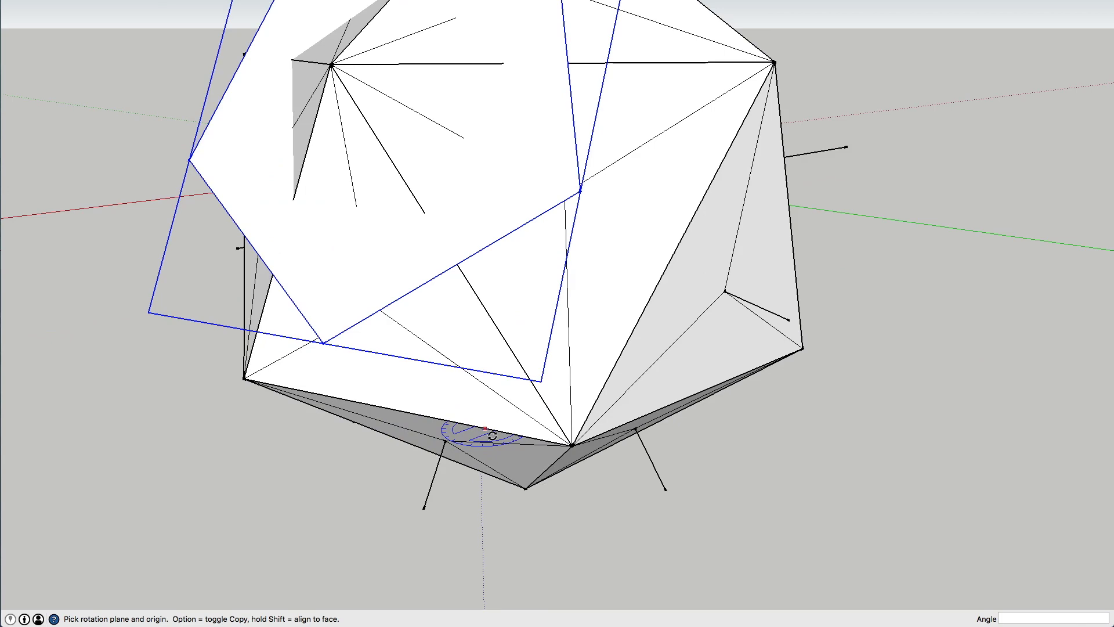
scroll(492, 437, up, 1)
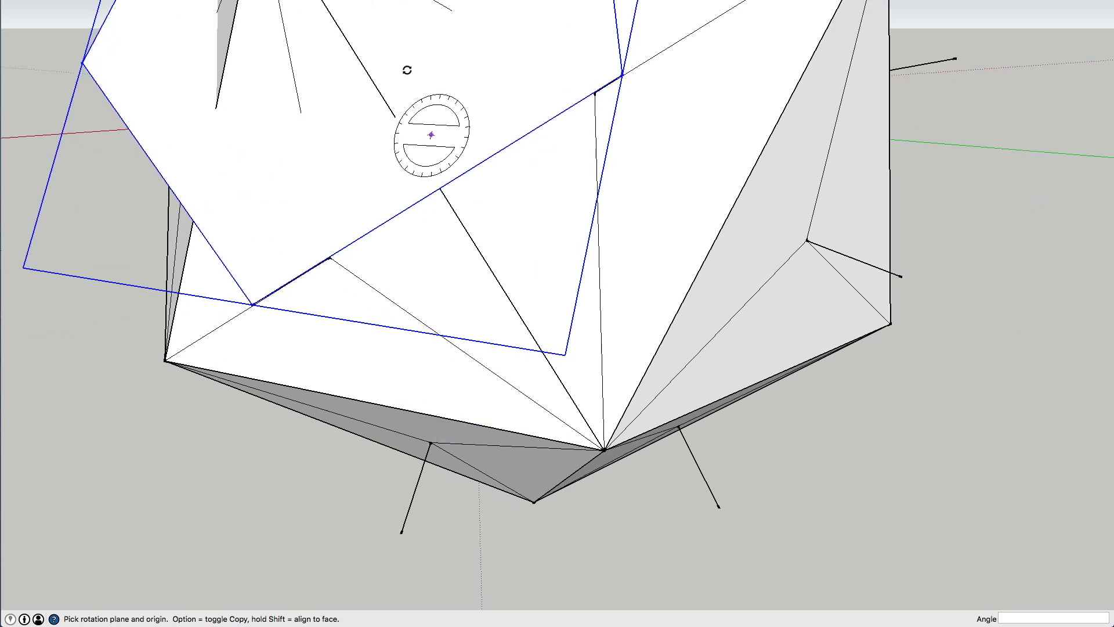
mouse_move(441, 371)
middle_down()
mouse_move(438, 328)
mouse_move(275, 73)
middle_up()
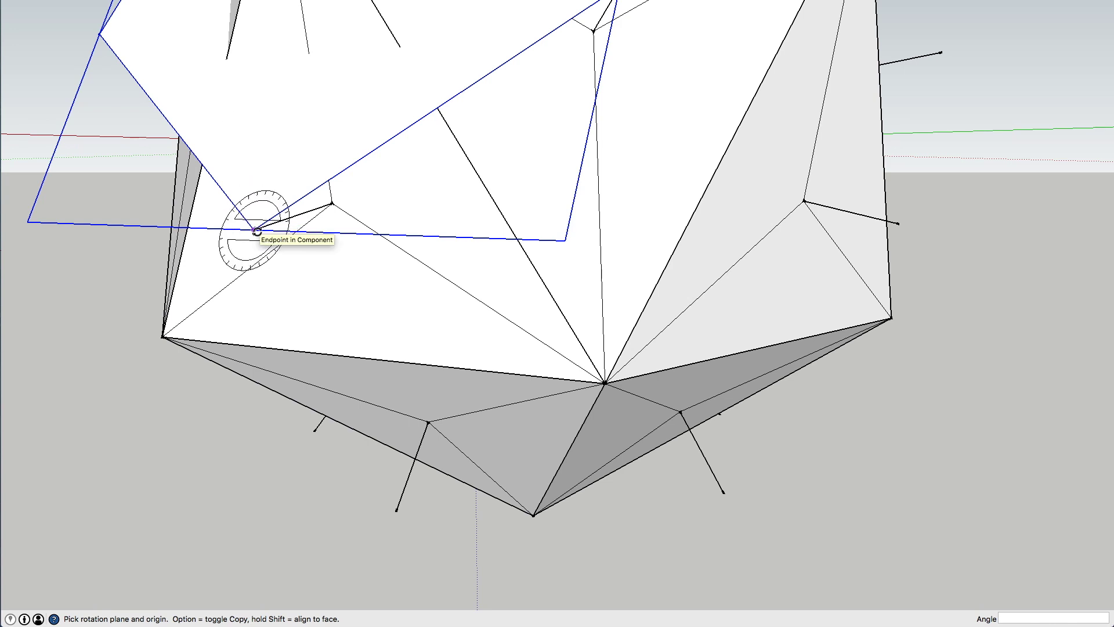
drag(256, 231, 334, 205)
scroll(334, 204, down, 3)
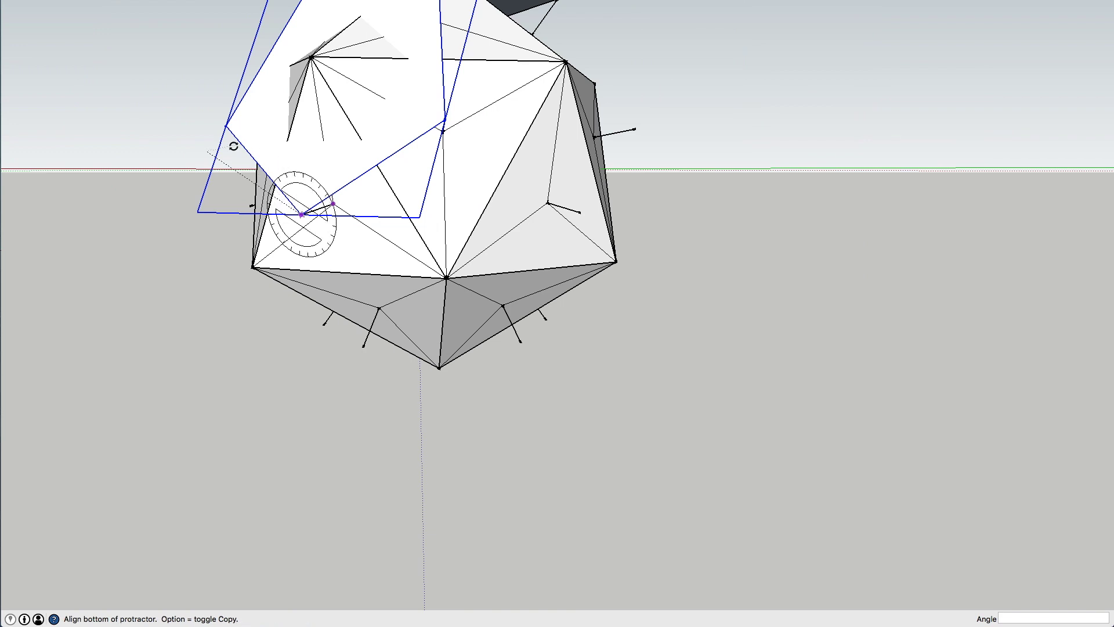
click(226, 126)
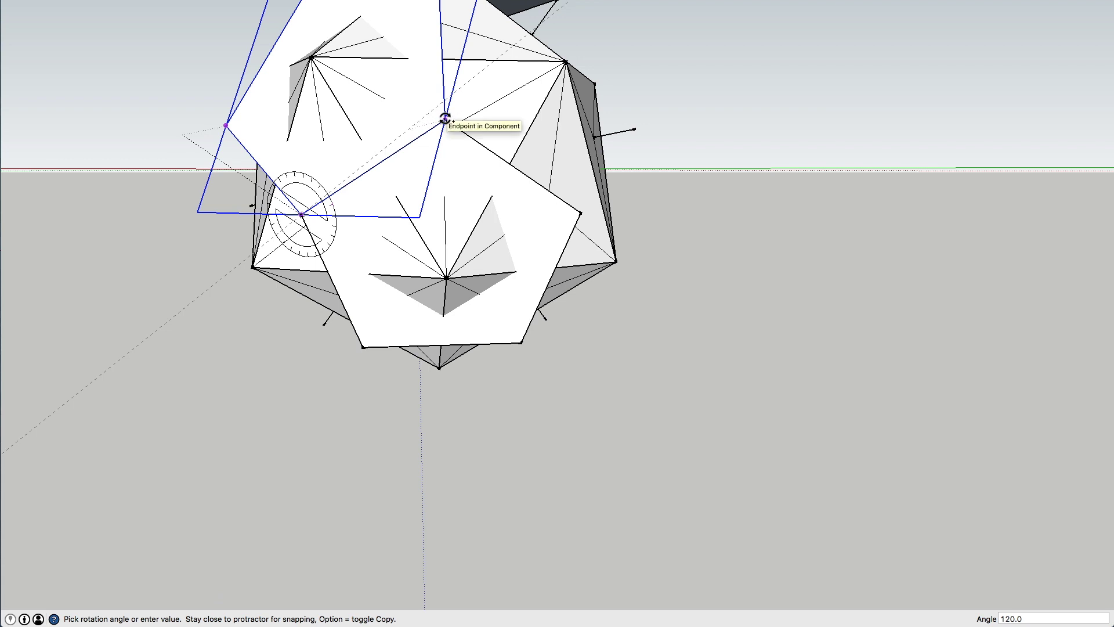
click(444, 118)
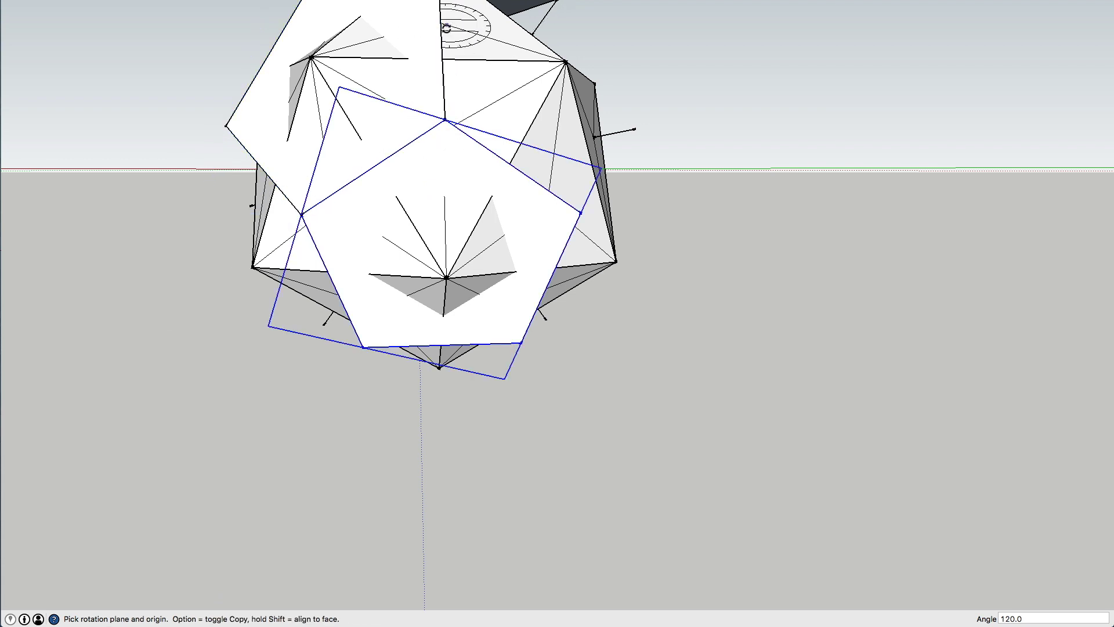
- Copy-rotate the lower side pentagon 180 degrees about the axis from the polyhedron's center through its bottom edge's midpoint, forming the bottom pentagon
middle_drag(504, 341, 482, 281)
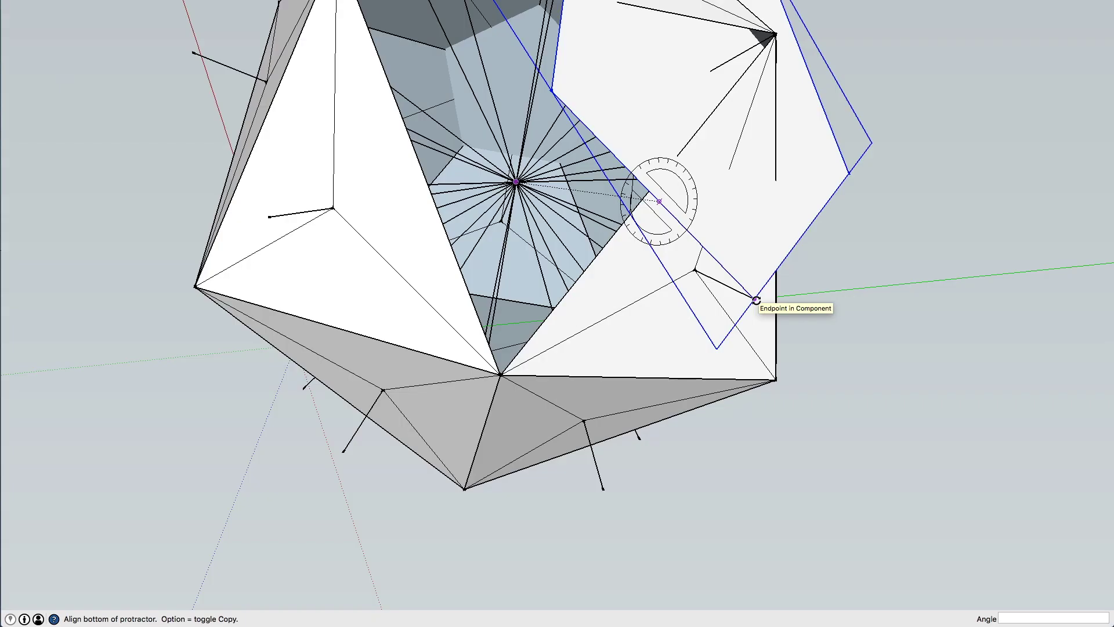
click(755, 296)
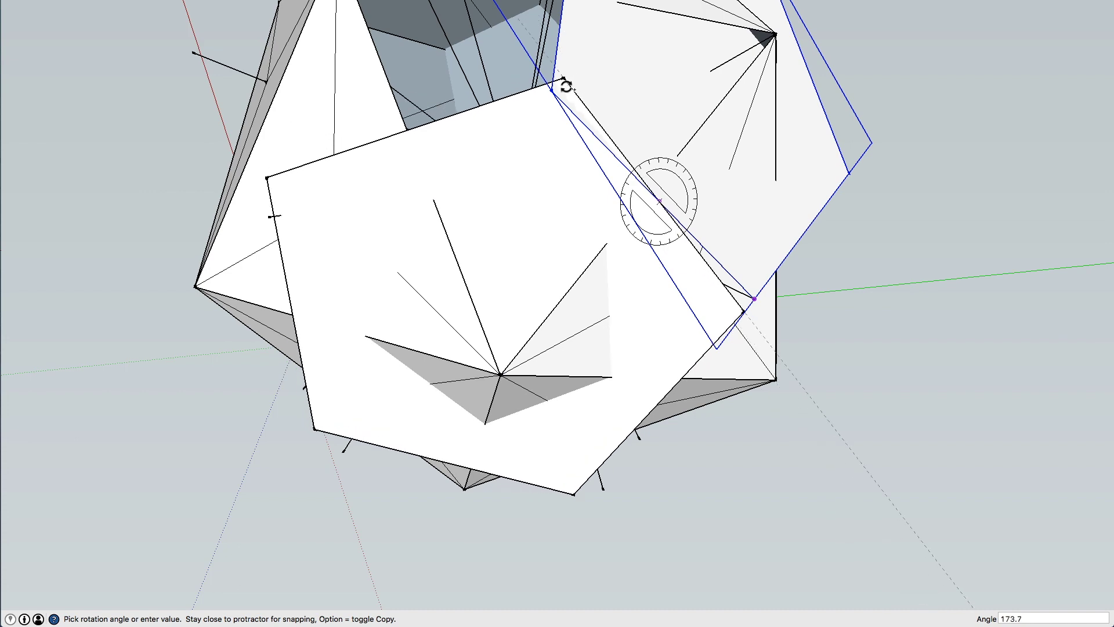
click(552, 94)
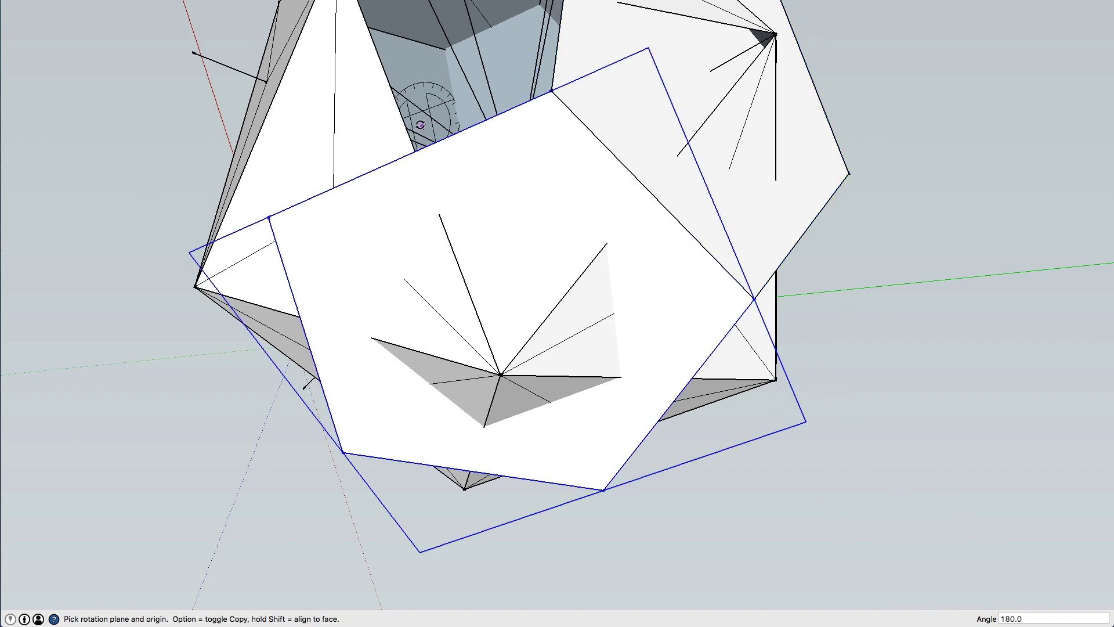
key(o)
drag(410, 172, 349, 399)
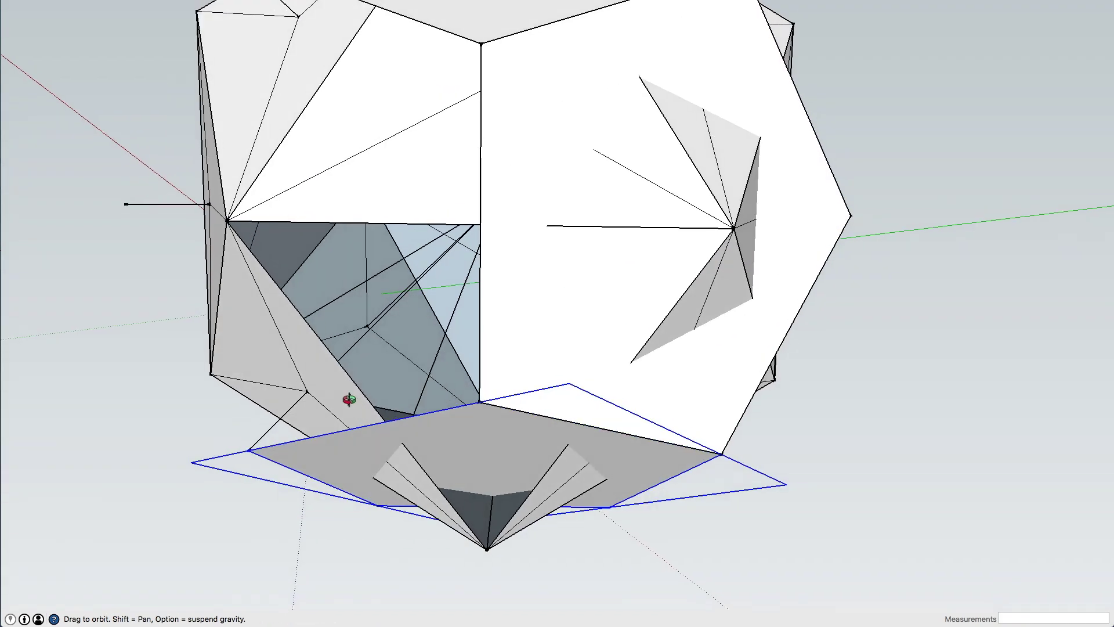
scroll(369, 312, down, 5)
drag(396, 316, 283, 392)
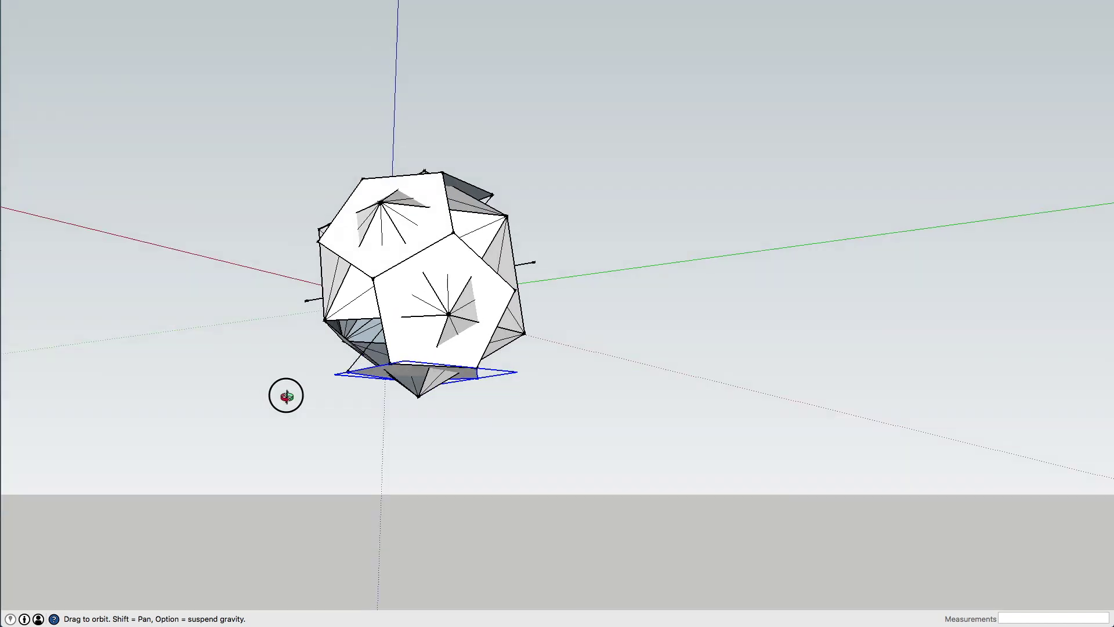
drag(460, 213, 418, 191)
- Select the upper and lower side pentagons and copy-rotate them 72 degrees about the top vertex, repeated as x4
key(space)
scroll(462, 207, up, 5)
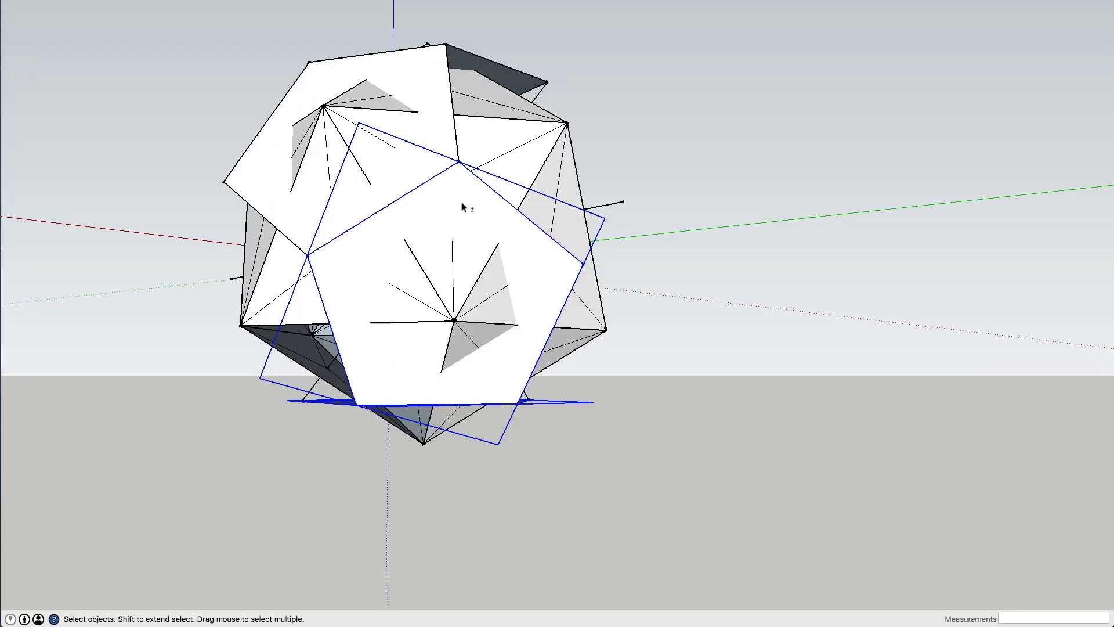
shift+click(438, 131)
shift+click(513, 79)
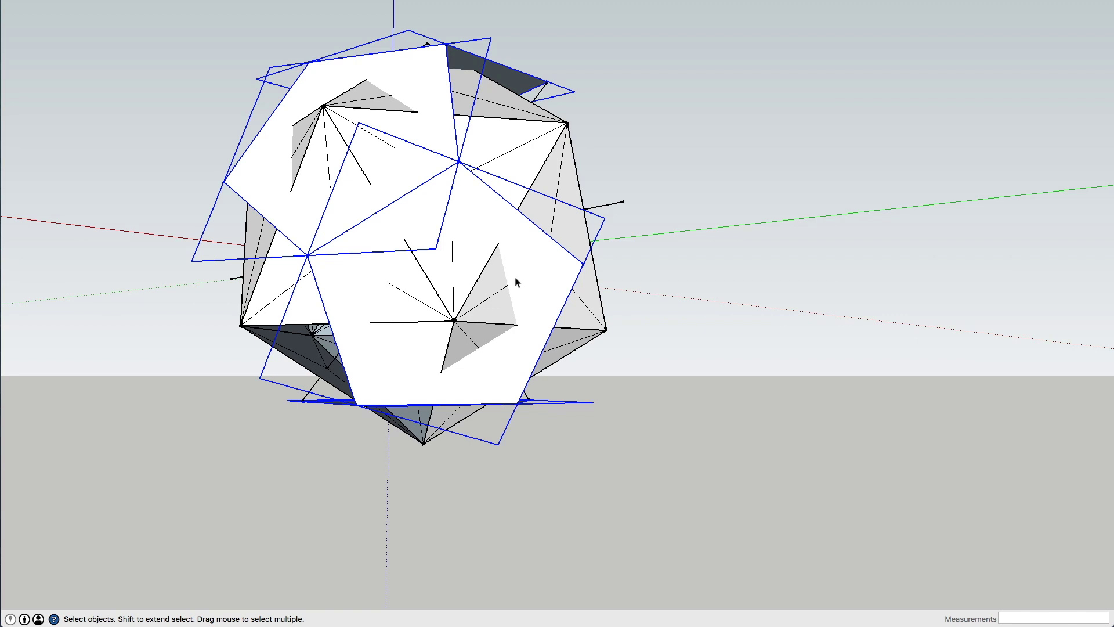
click(534, 288)
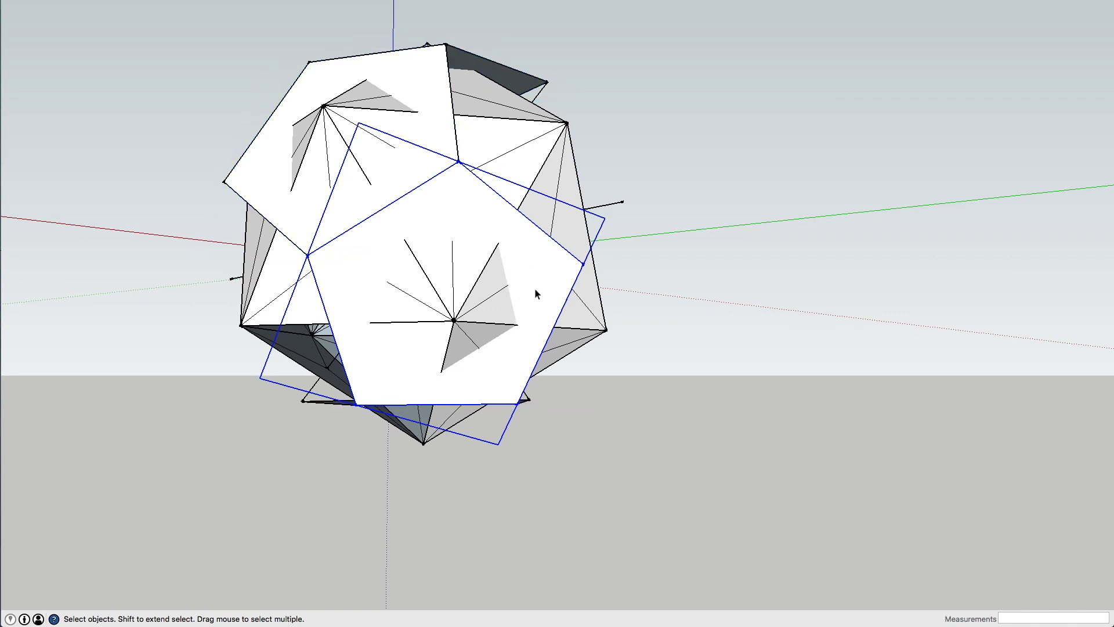
shift+click(445, 122)
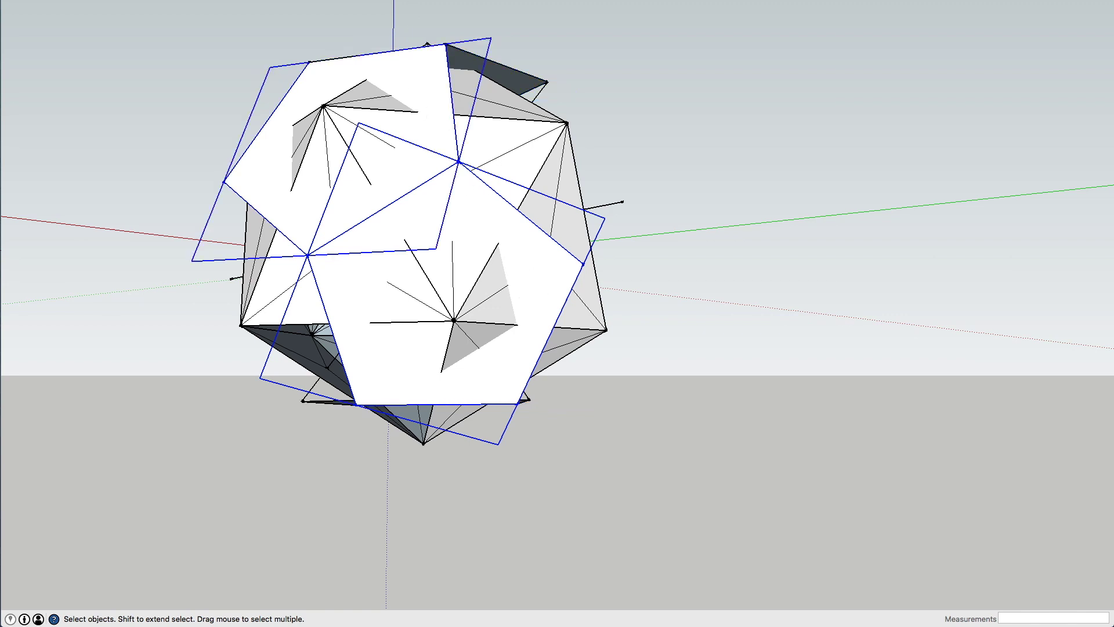
key(o)
drag(398, 182, 489, 419)
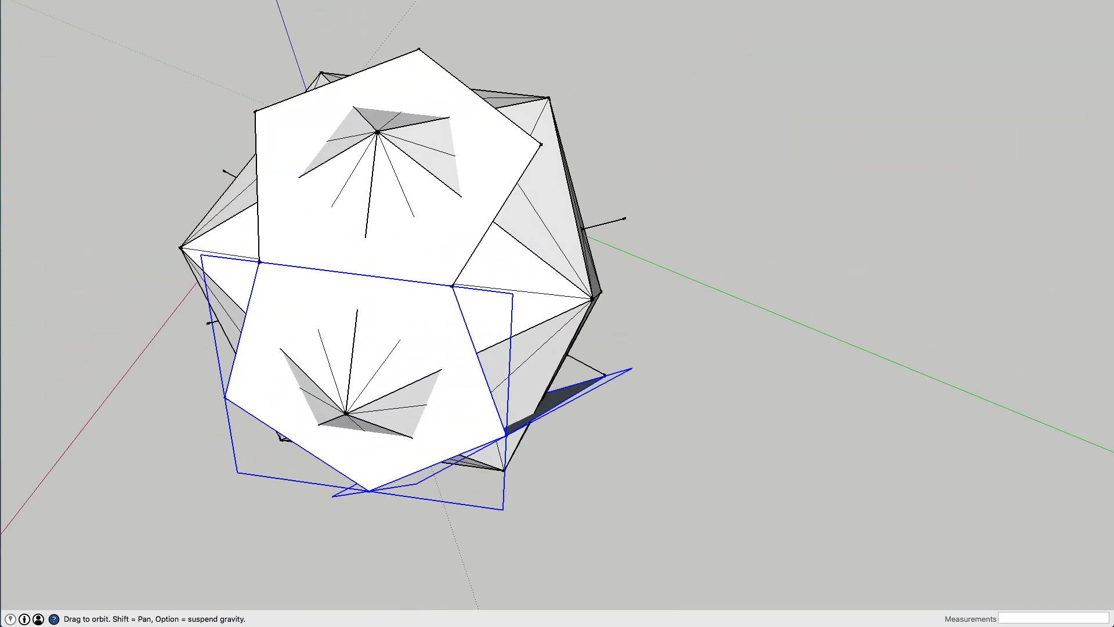
key(q)
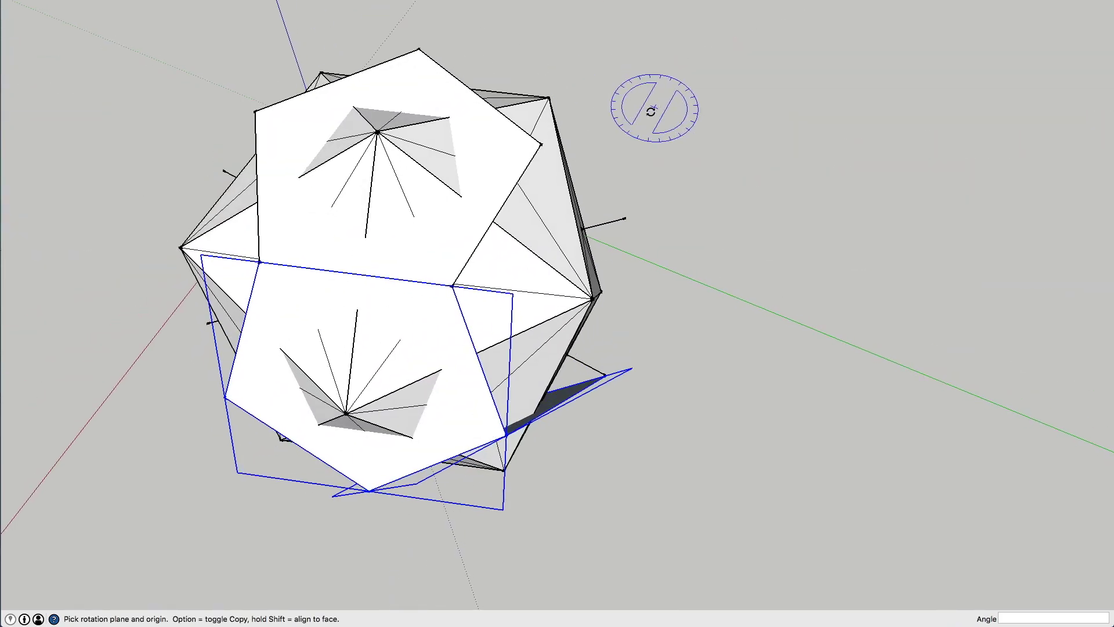
click(377, 135)
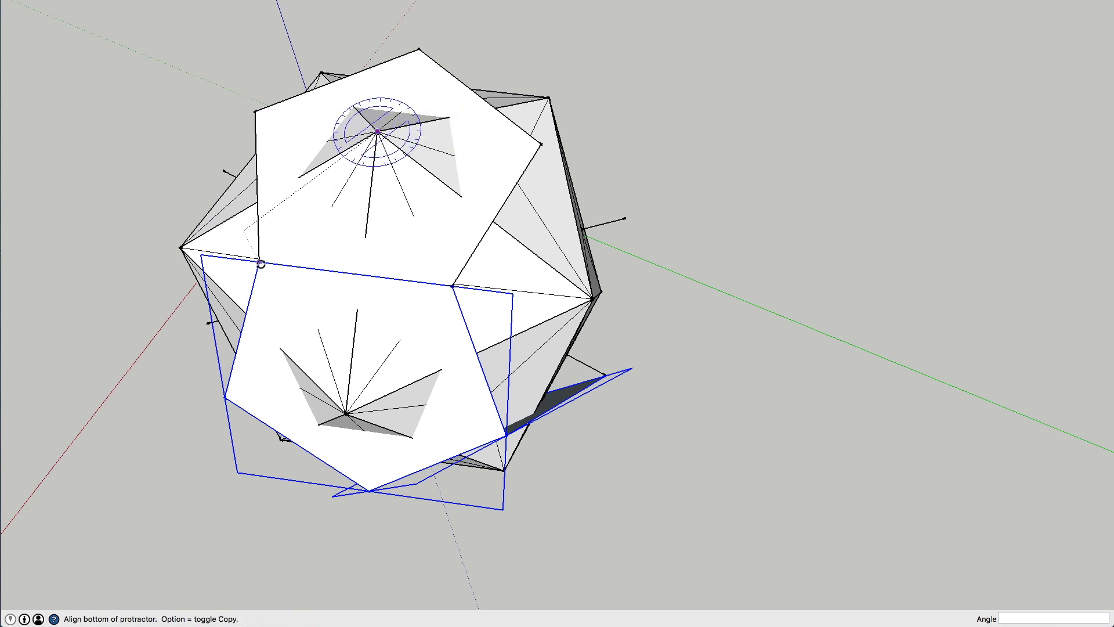
click(260, 262)
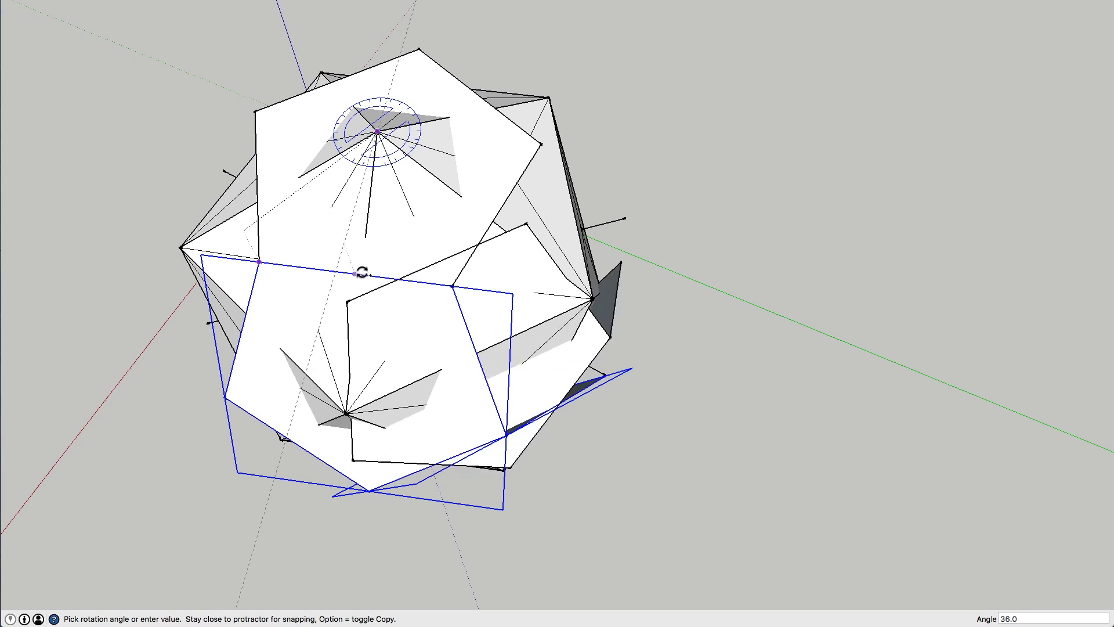
click(452, 287)
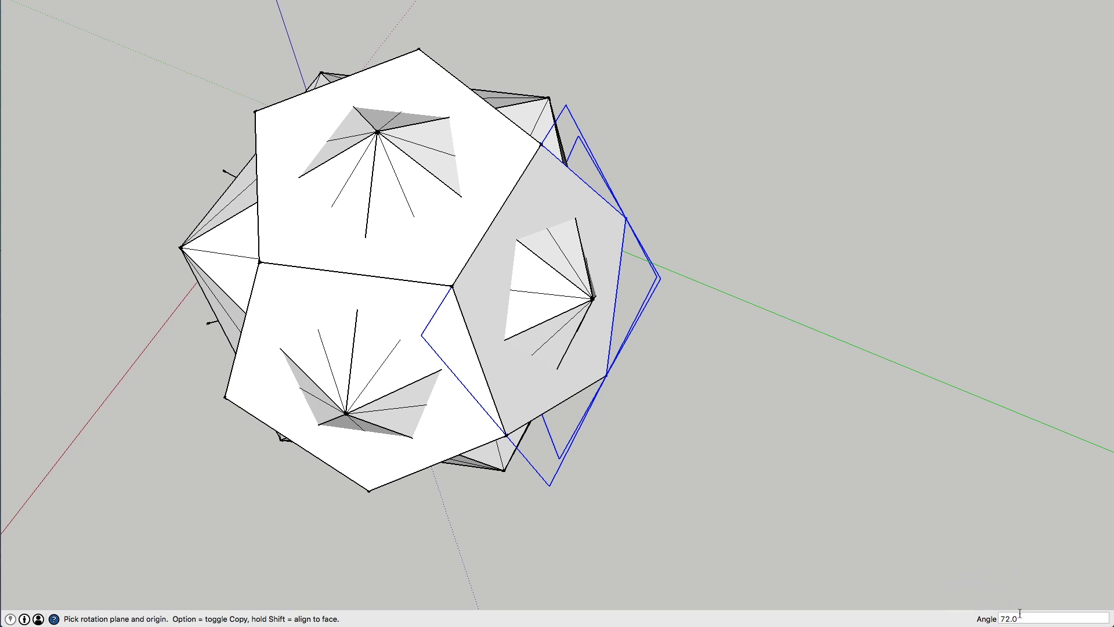
drag(1023, 618, 971, 619)
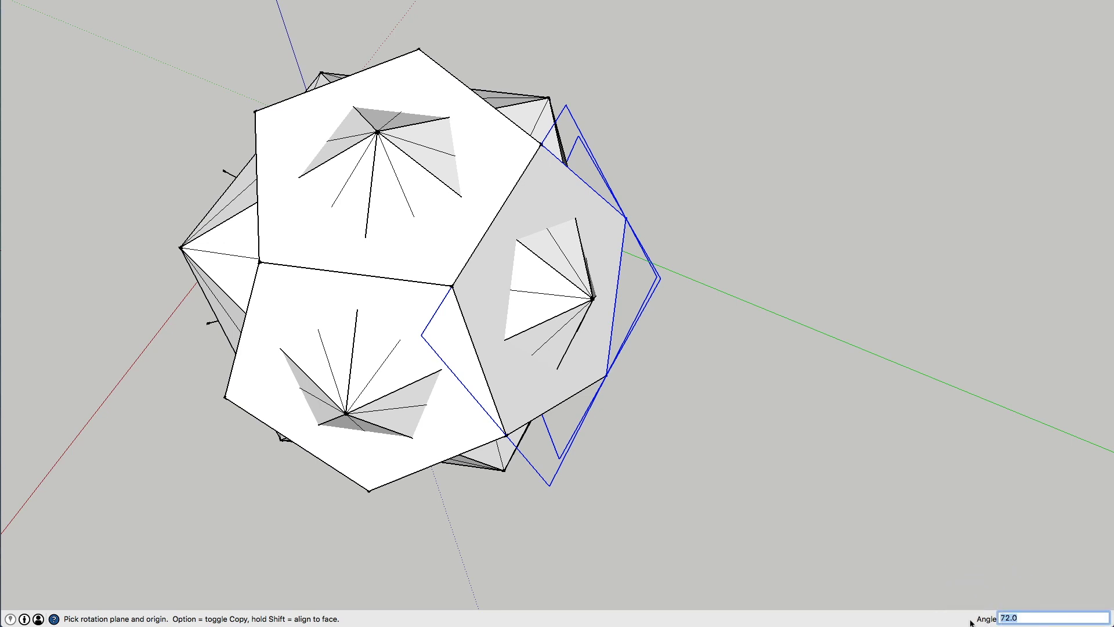
text(x4)
key(Return)
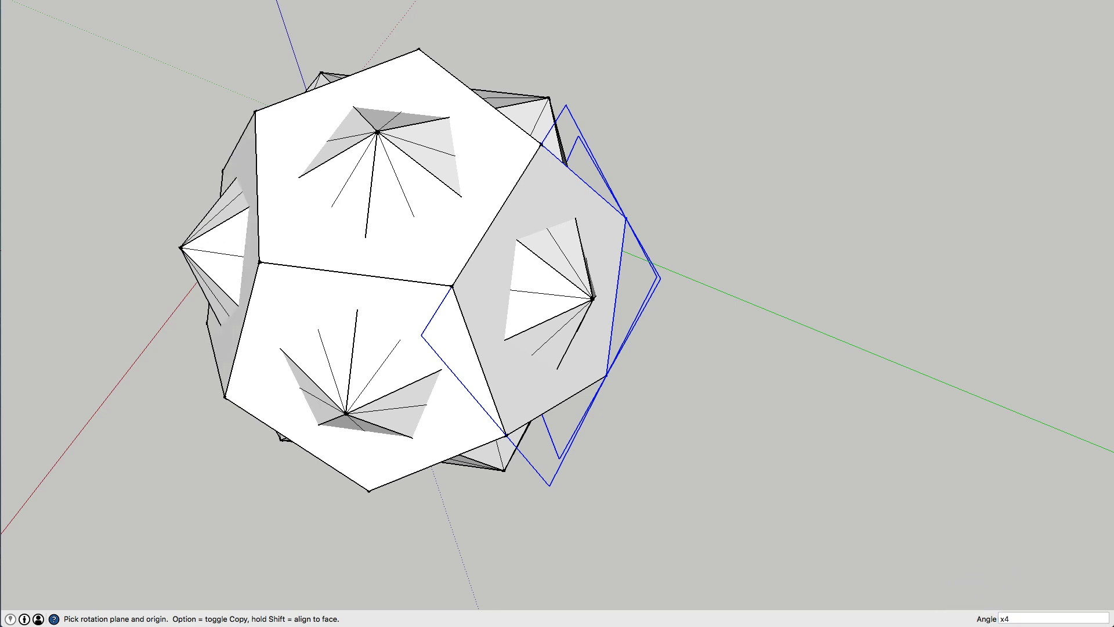
middle_drag(415, 378, 520, 309)
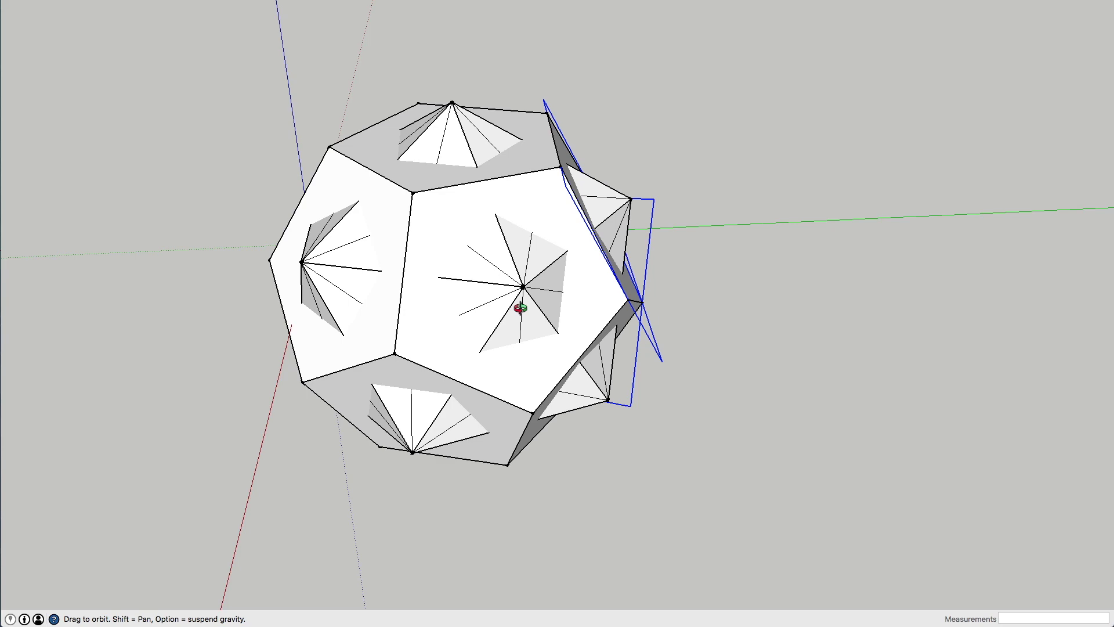
- Move the selected top, upper side, lower side and bottom pentagons about 573000 mm along the green axis, clear of the icosahedron
middle_drag(513, 304, 293, 304)
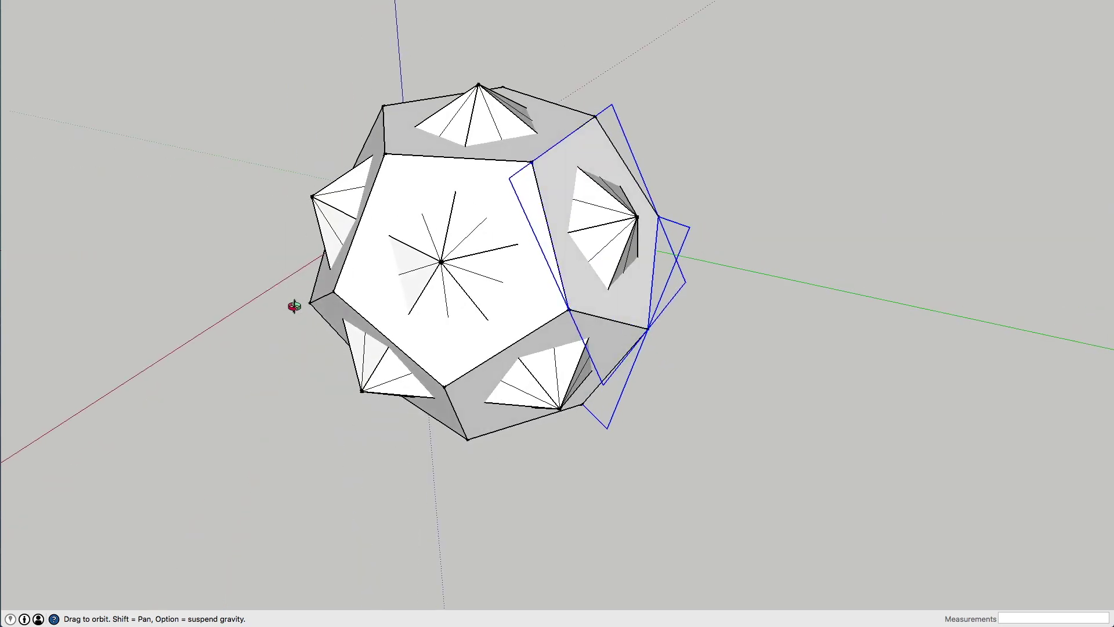
middle_drag(557, 258, 639, 333)
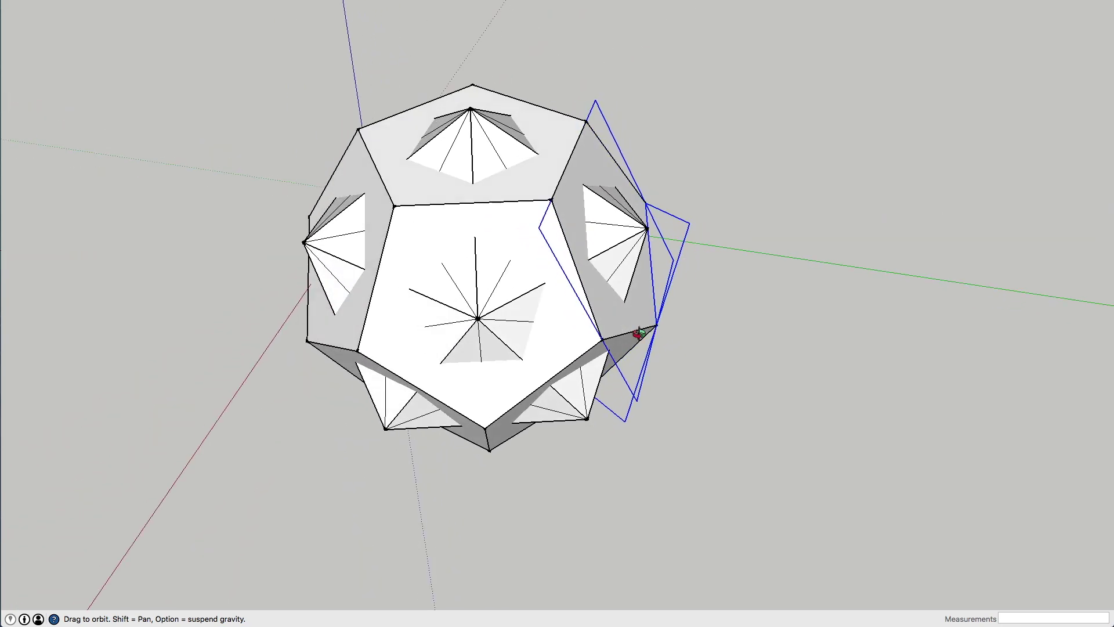
middle_drag(527, 311, 502, 191)
key(m)
click(567, 169)
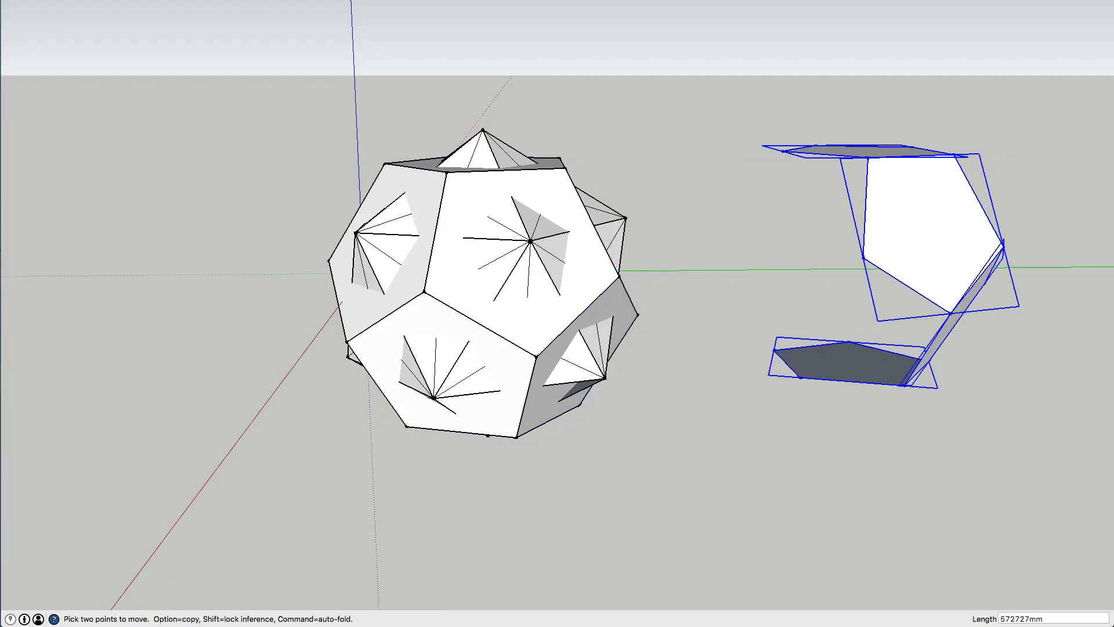
click(953, 154)
key(space)
- Draw two diagonals between opposite pentagon corners to find the center, and a line from their crossing up through the top pentagon's center
mouse_move(954, 154)
middle_down()
mouse_move(443, 311)
mouse_move(189, 216)
middle_up()
key(l)
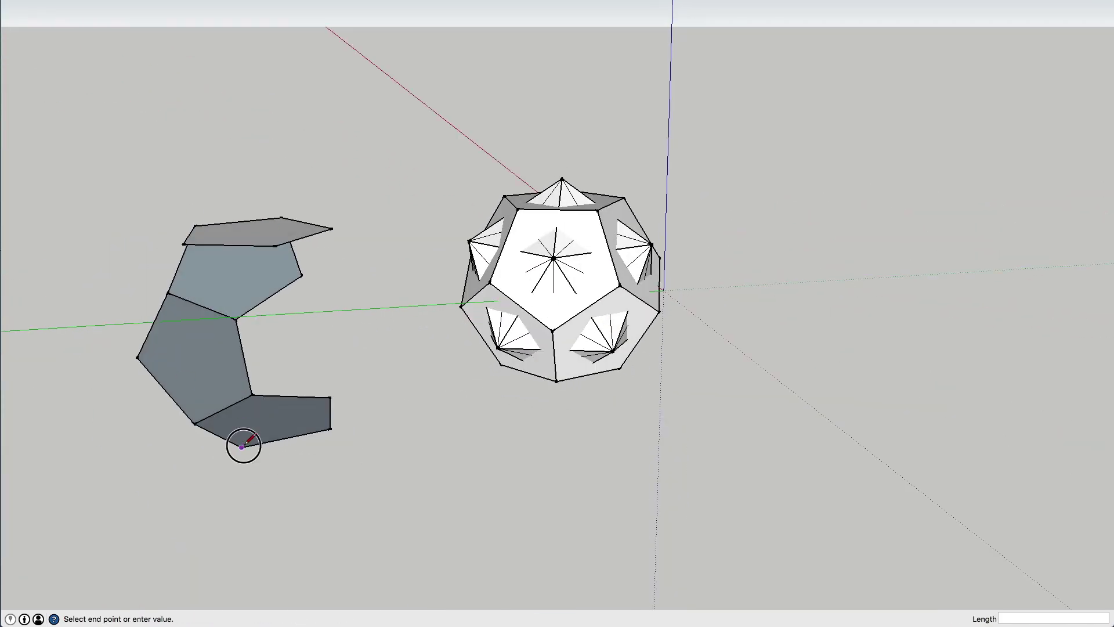
click(331, 429)
click(208, 245)
click(255, 232)
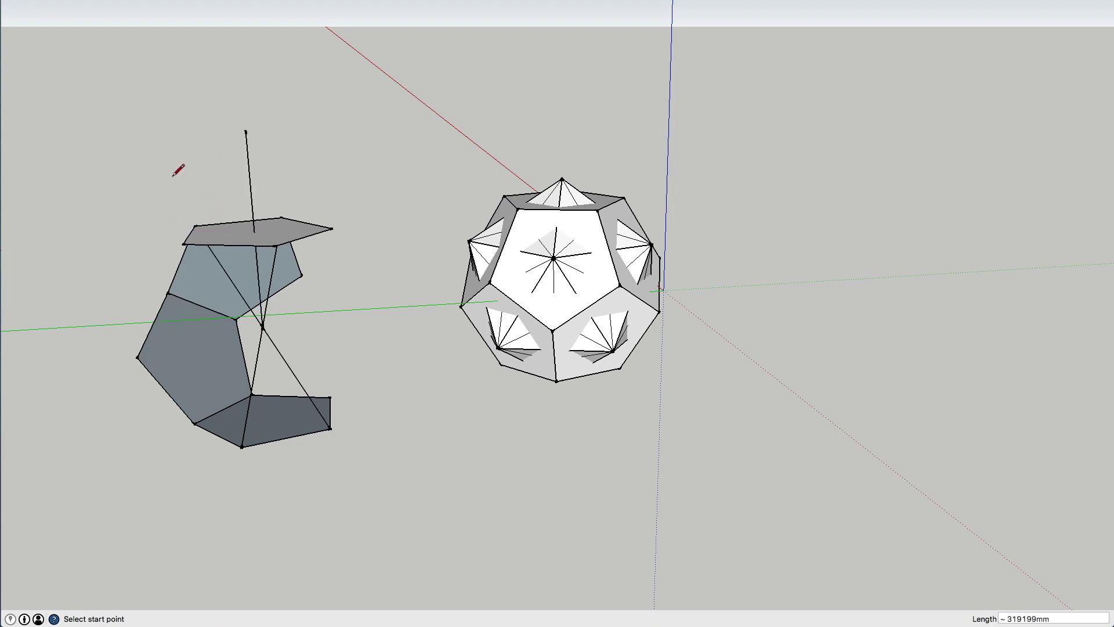
click(179, 169)
- Select the two side pentagons and copy-rotate them 72 degrees about the vertical construction line, repeated 4x, closing the dodecahedron
key(space)
key(q)
click(247, 132)
click(332, 229)
text(72)
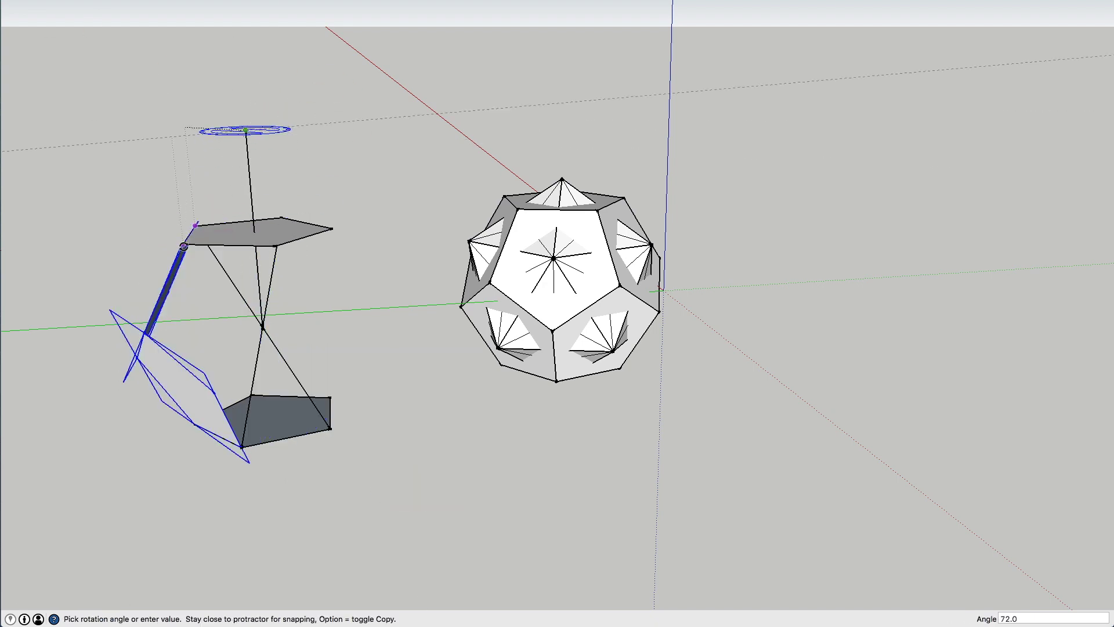
key(Return)
text(4x)
key(Return)
- Delete the construction line protruding above the freestanding dodecahedron
key(space)
click(348, 164)
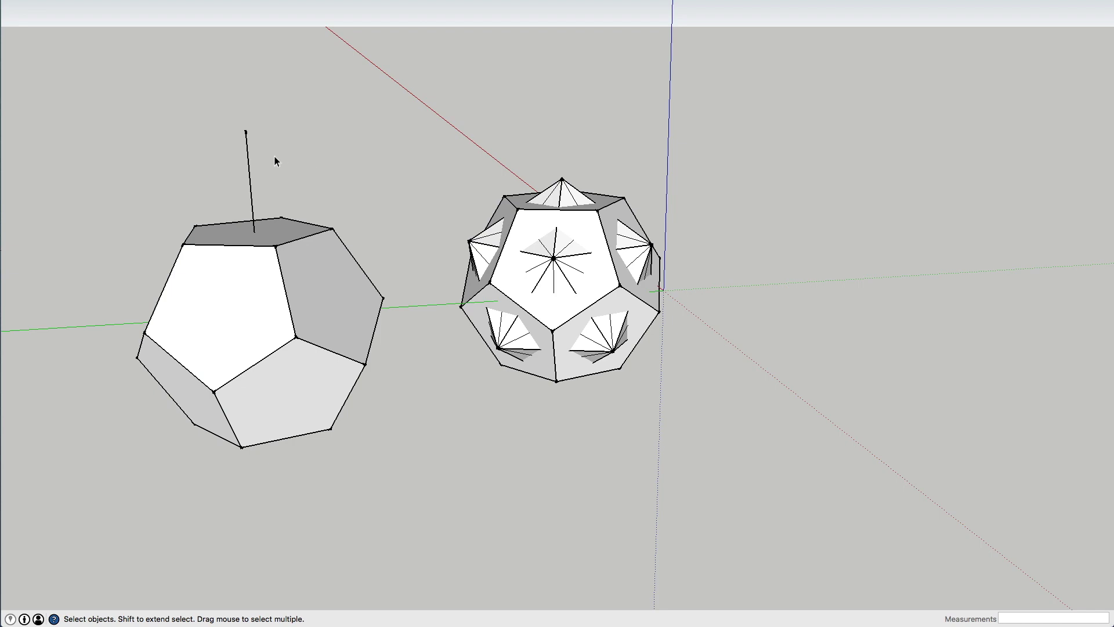
key(Delete)
- Erase all the pentagons surrounding the icosahedron, leaving only its linked triangles
key(o)
drag(316, 344, 873, 323)
key(space)
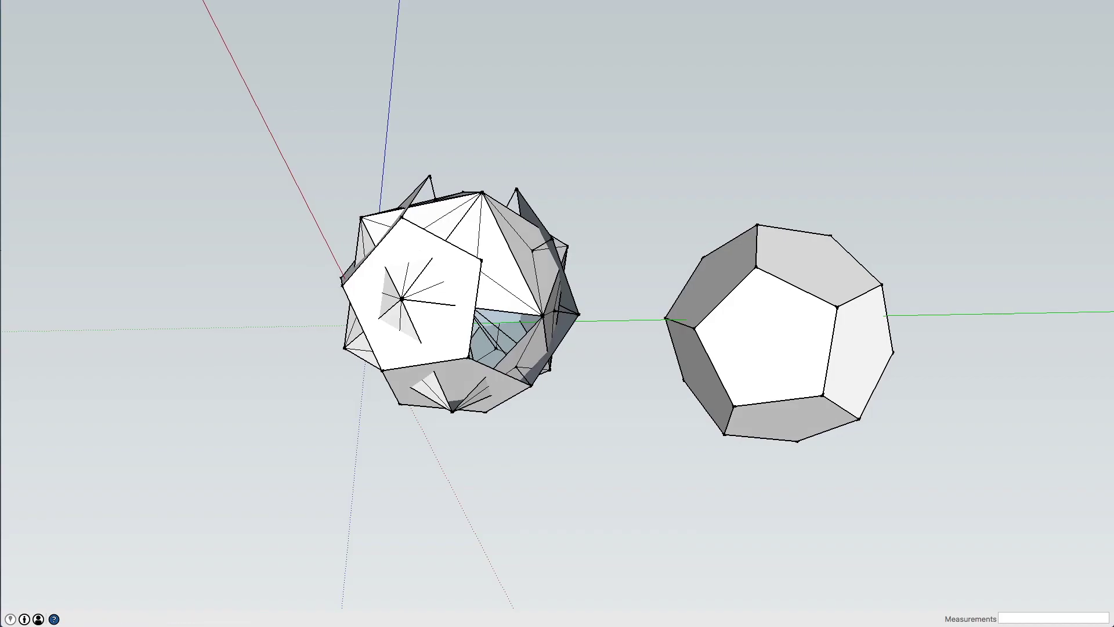
key(e)
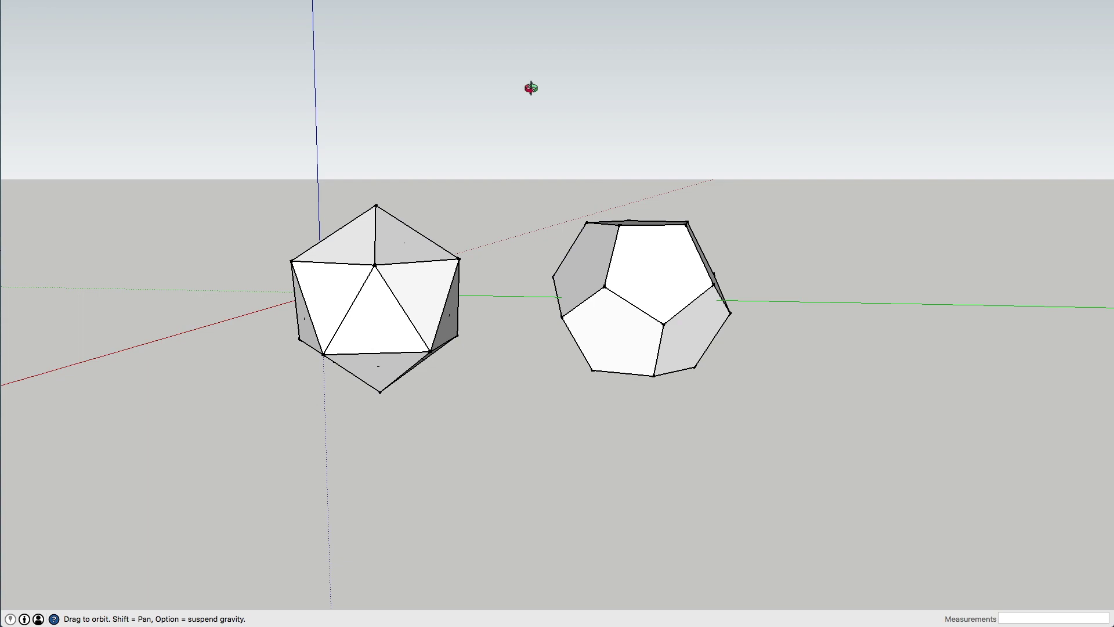
- Select the whole dodecahedron and place a copy about 506000 mm further along the green axis
drag(667, 341, 333, 377)
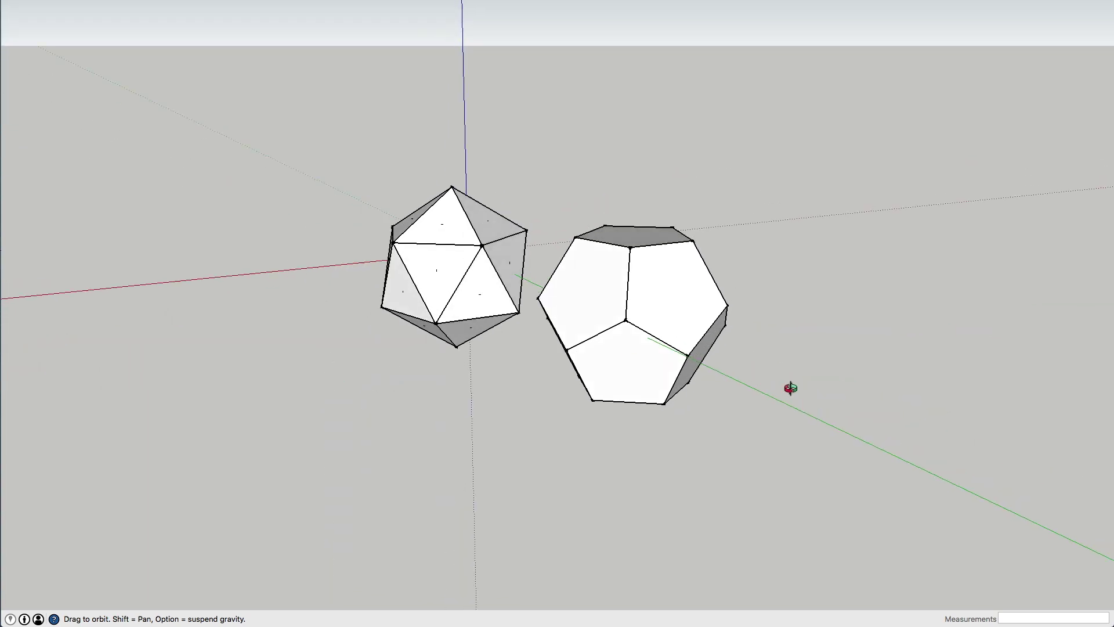
drag(791, 391, 824, 313)
key(space)
drag(536, 150, 800, 418)
key(m)
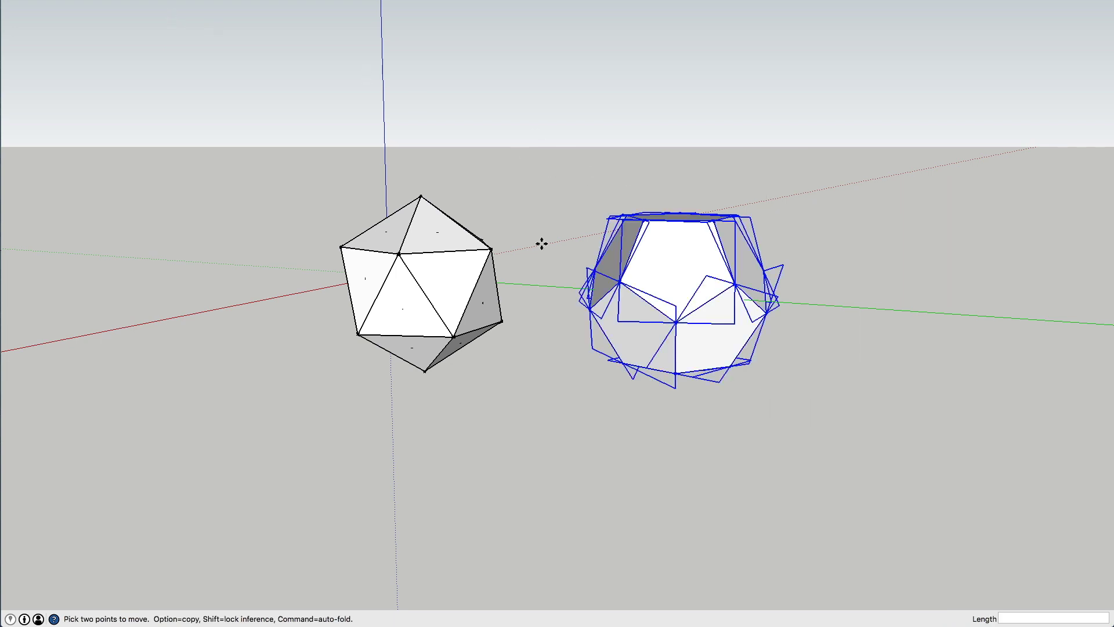
click(640, 285)
key(alt)
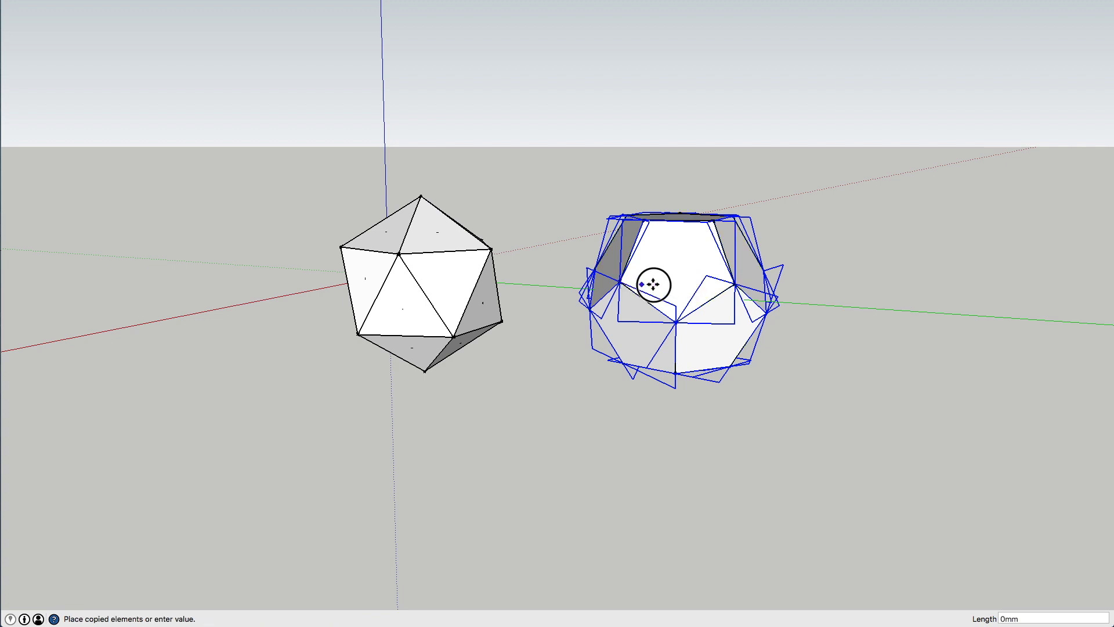
click(900, 289)
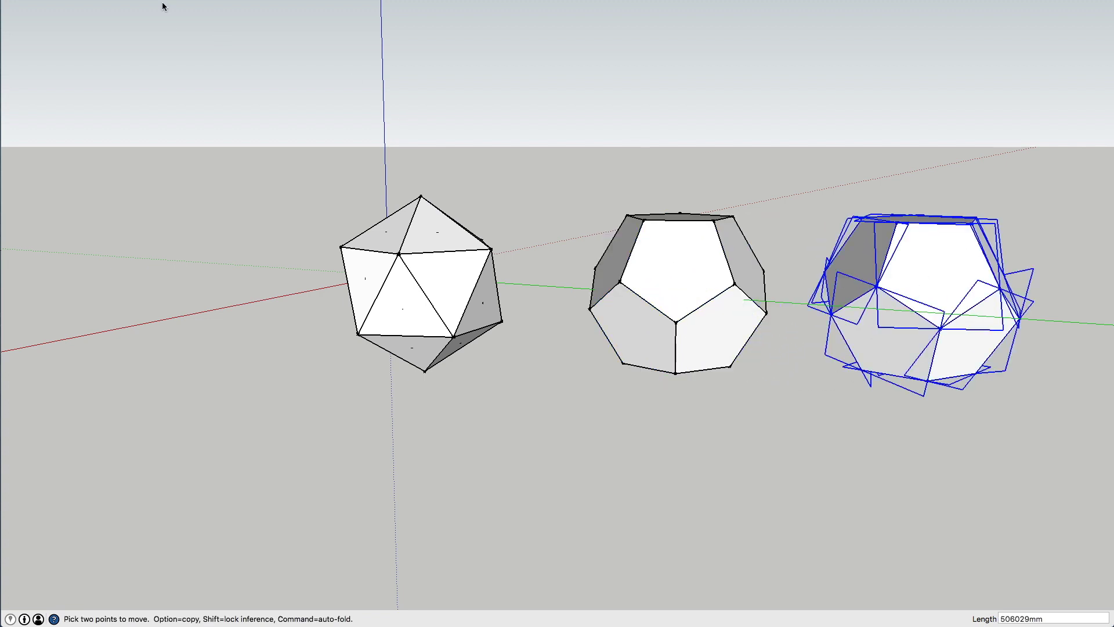
- Explode the dodecahedron copy's components into loose faces and edges
click(116, 0)
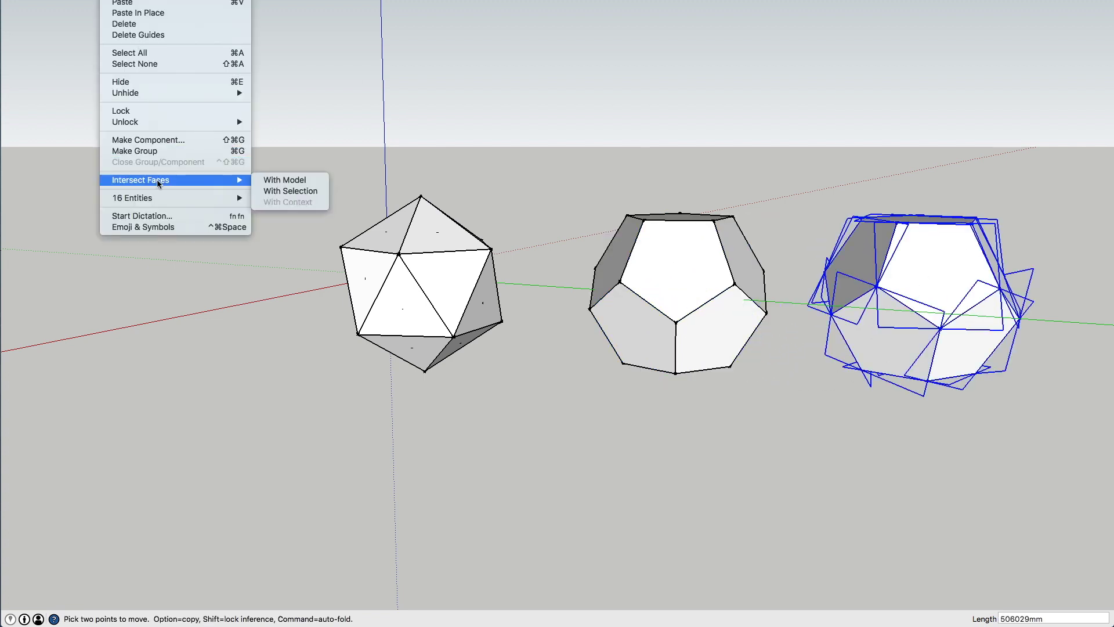
mouse_move(160, 199)
click(290, 198)
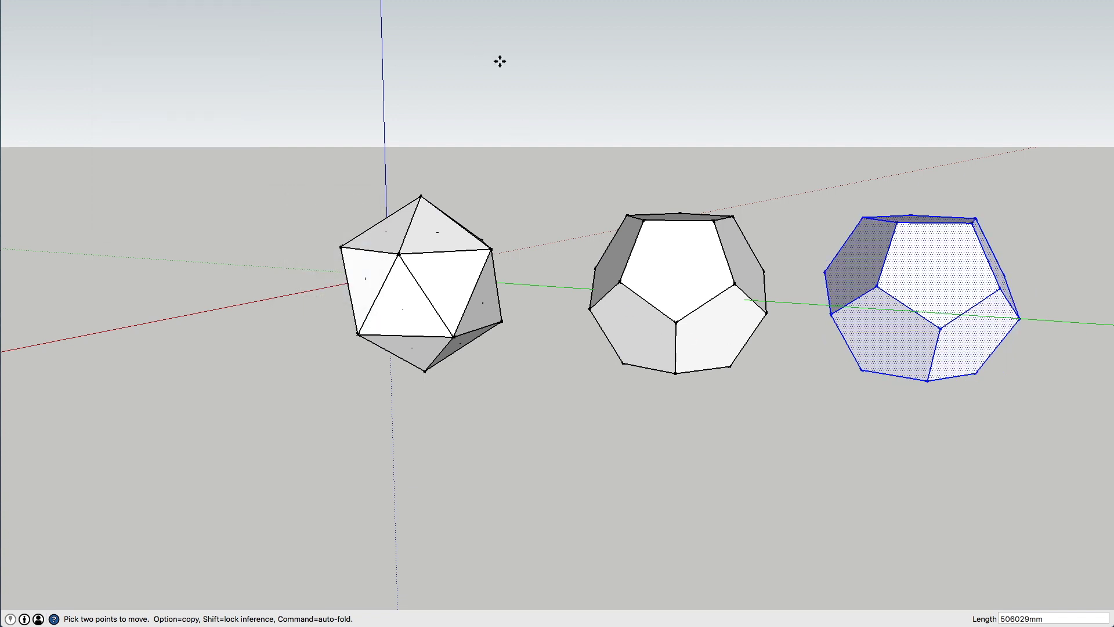
key(space)
click(830, 108)
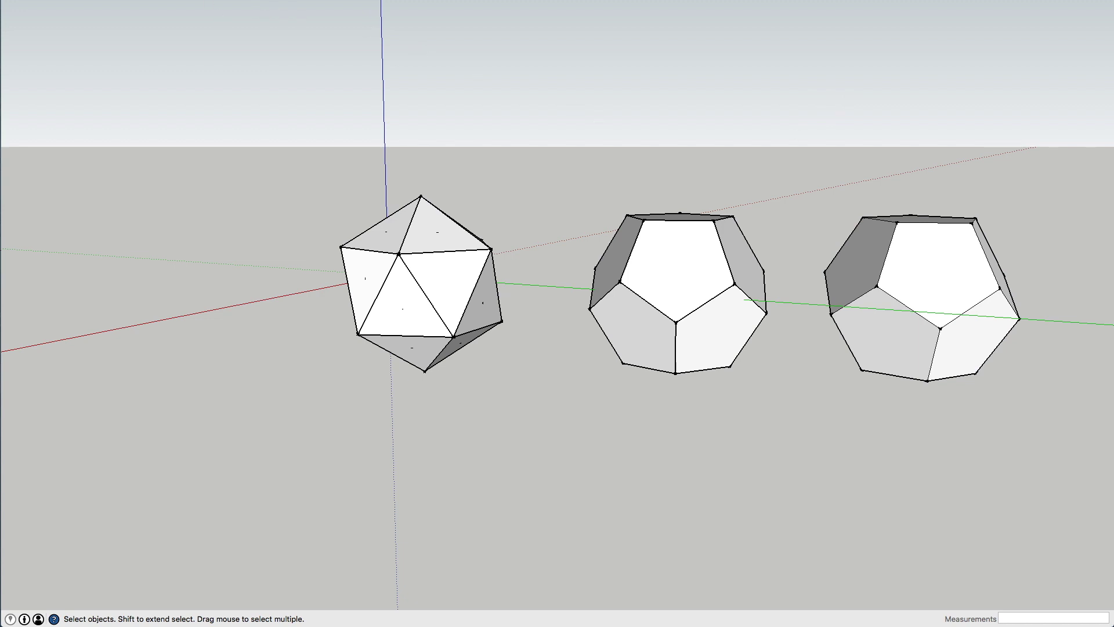
- Try moving the exploded copy's front pentagonal face about 200000 mm, and undo back to before the test copy
key(m)
click(912, 254)
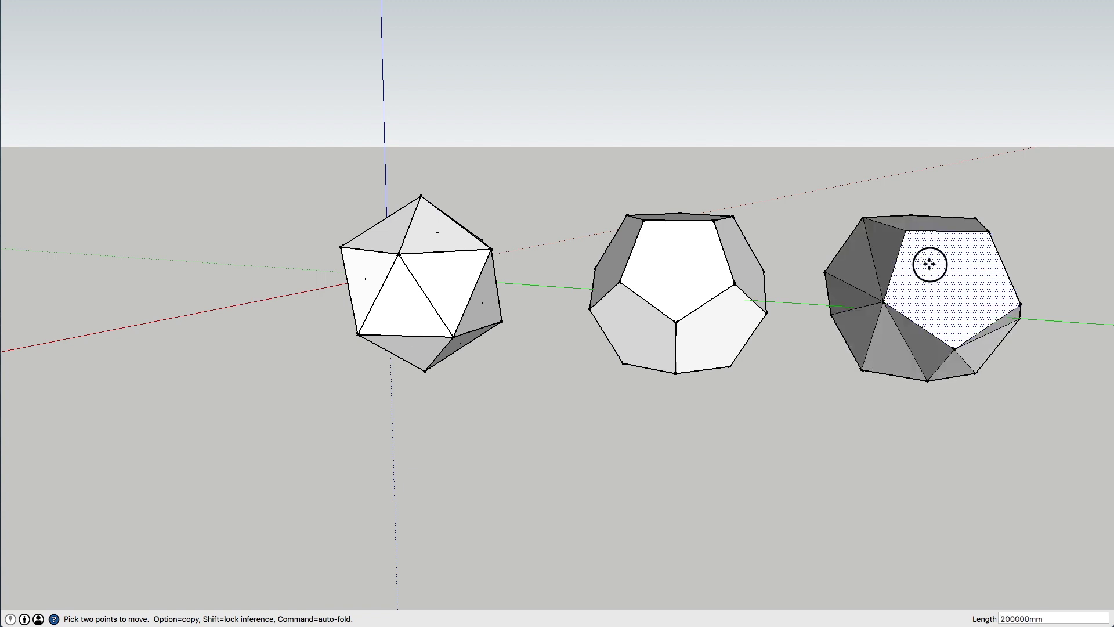
key(Escape)
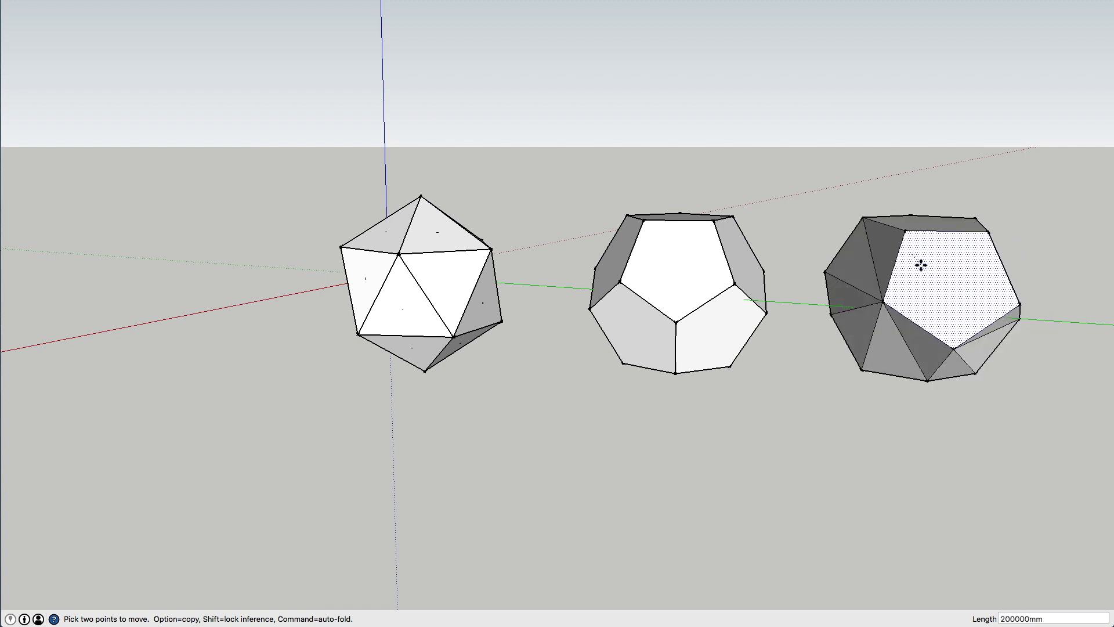
key(Escape)
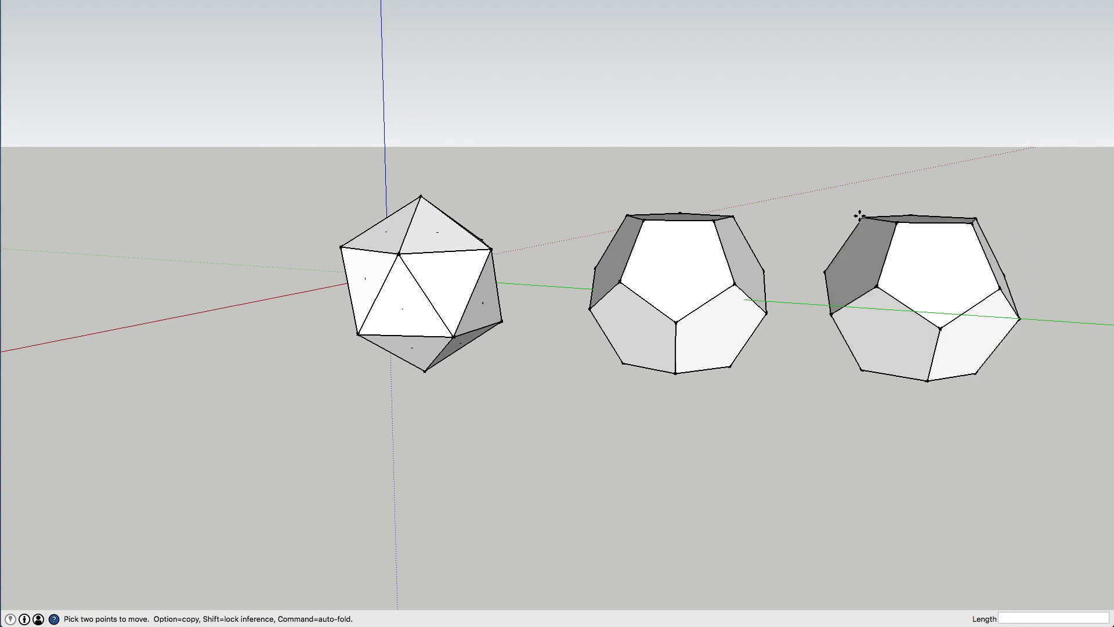
key(super+z)
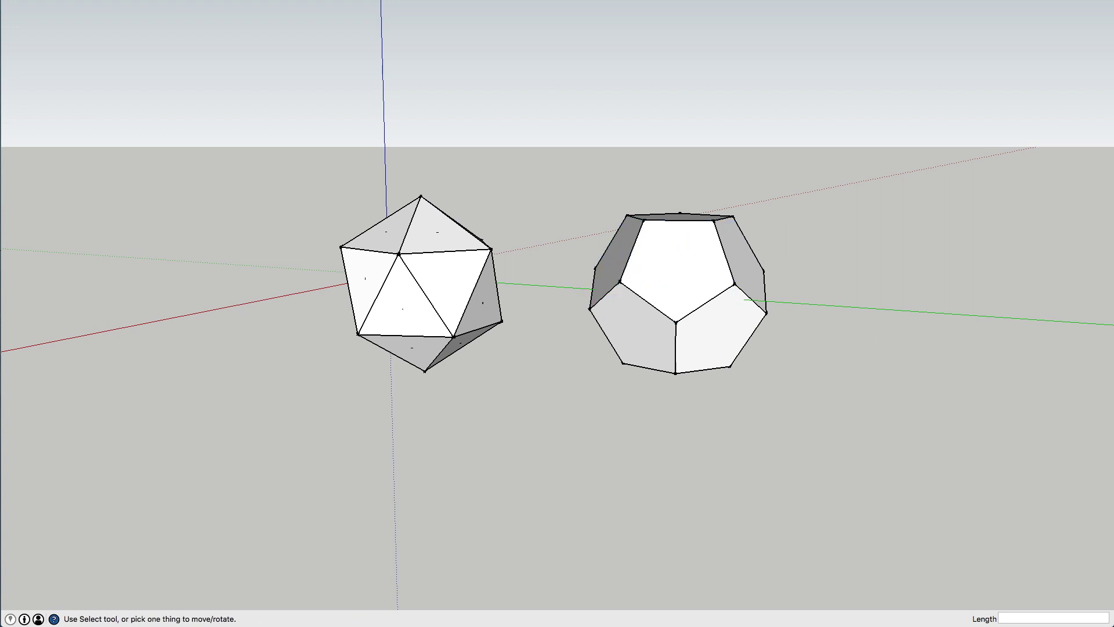
- Examine the finished icosahedron and dodecahedron side by side from several angles
key(o)
drag(497, 281, 391, 366)
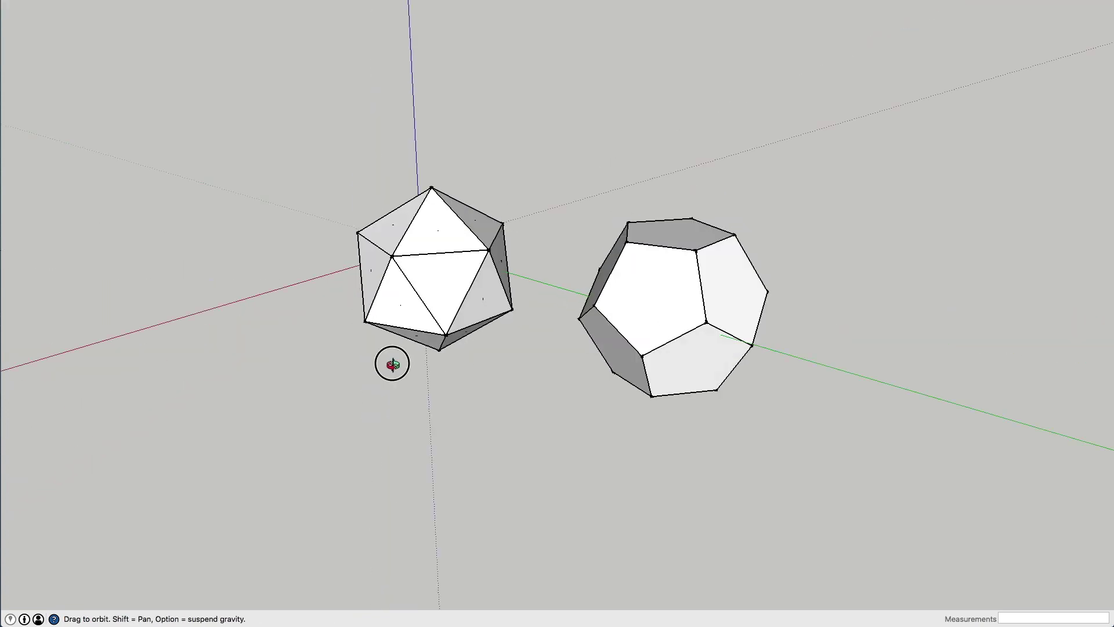
drag(561, 342, 587, 251)
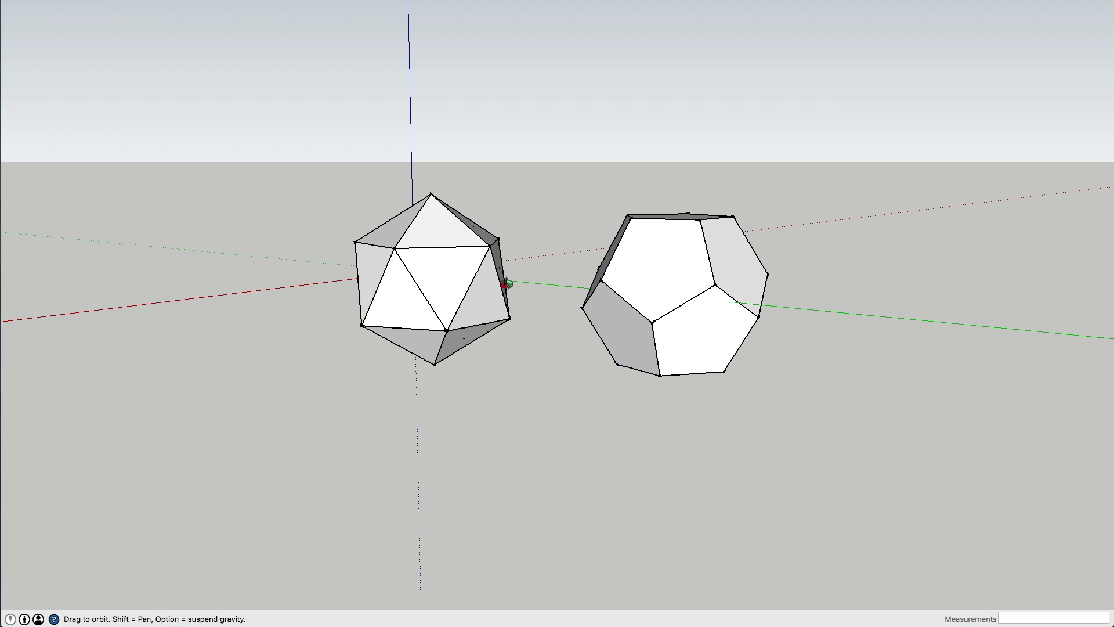
drag(506, 284, 642, 303)
drag(468, 316, 461, 373)
drag(659, 333, 702, 404)
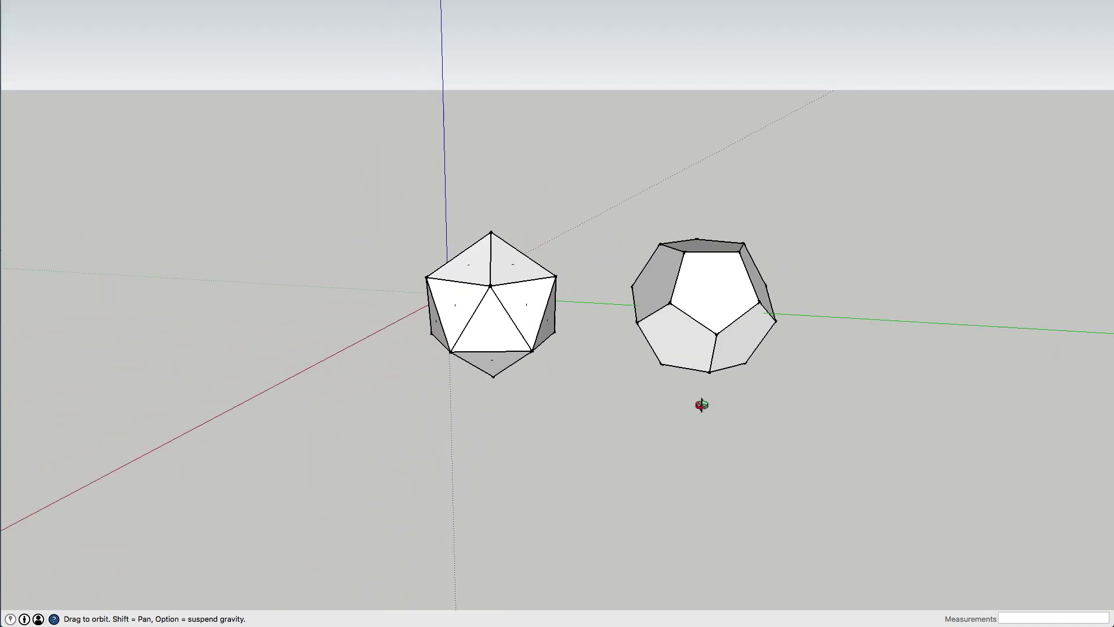
drag(644, 334, 610, 366)
scroll(591, 307, up, 2)
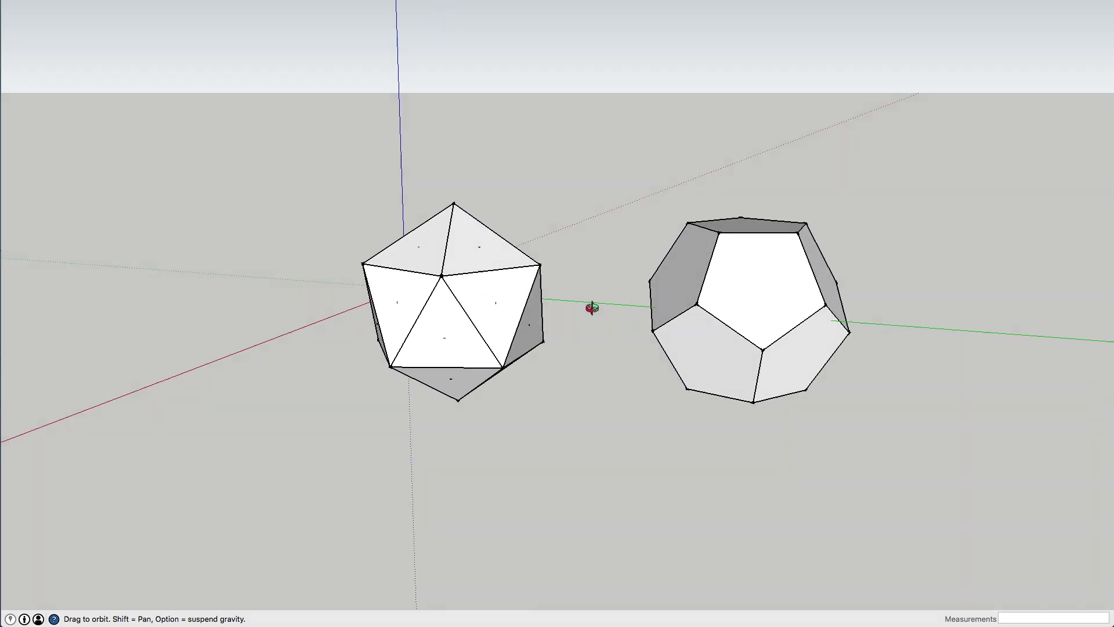